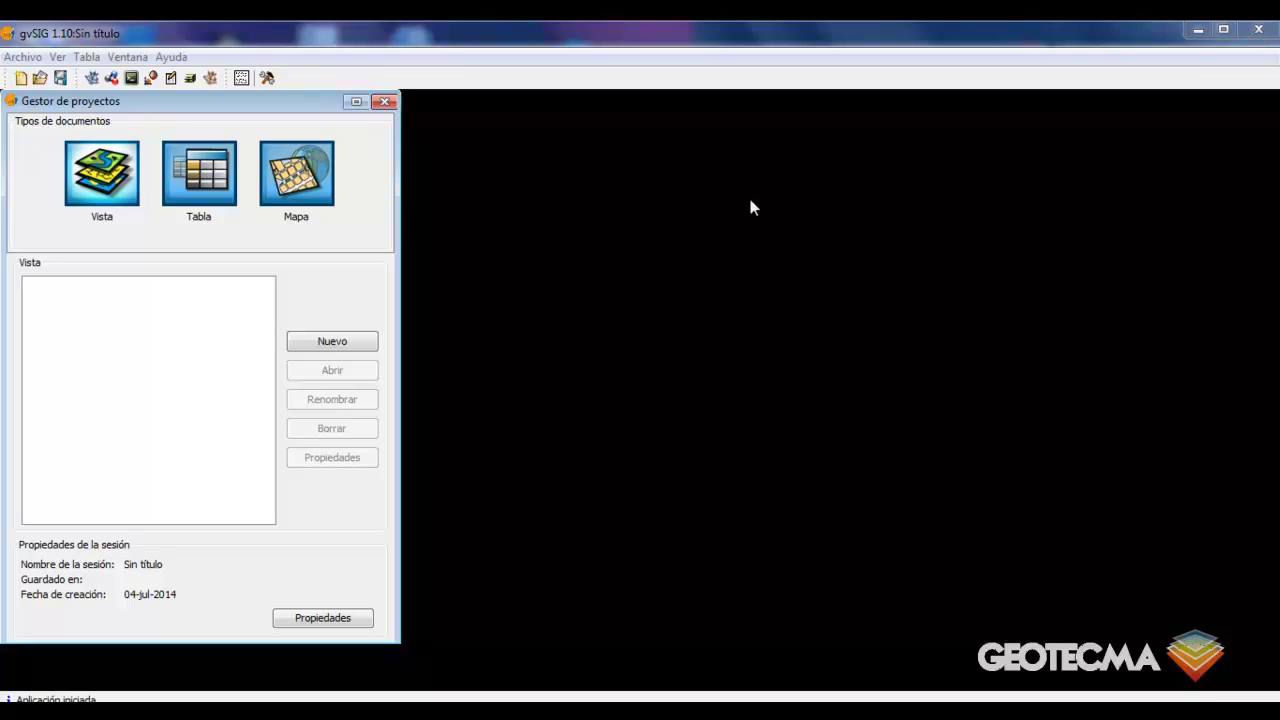
# Create a new view in the project, open it and maximise its window
pyautogui.click(91, 178)
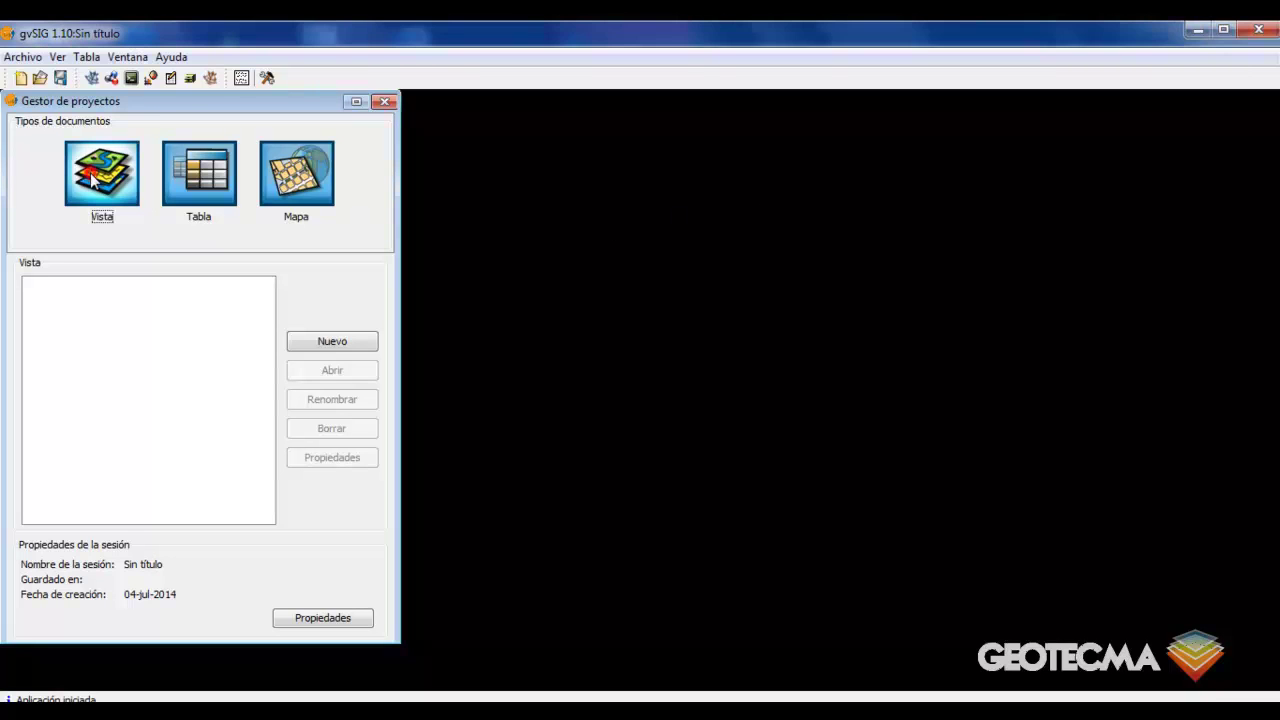
pyautogui.click(325, 344)
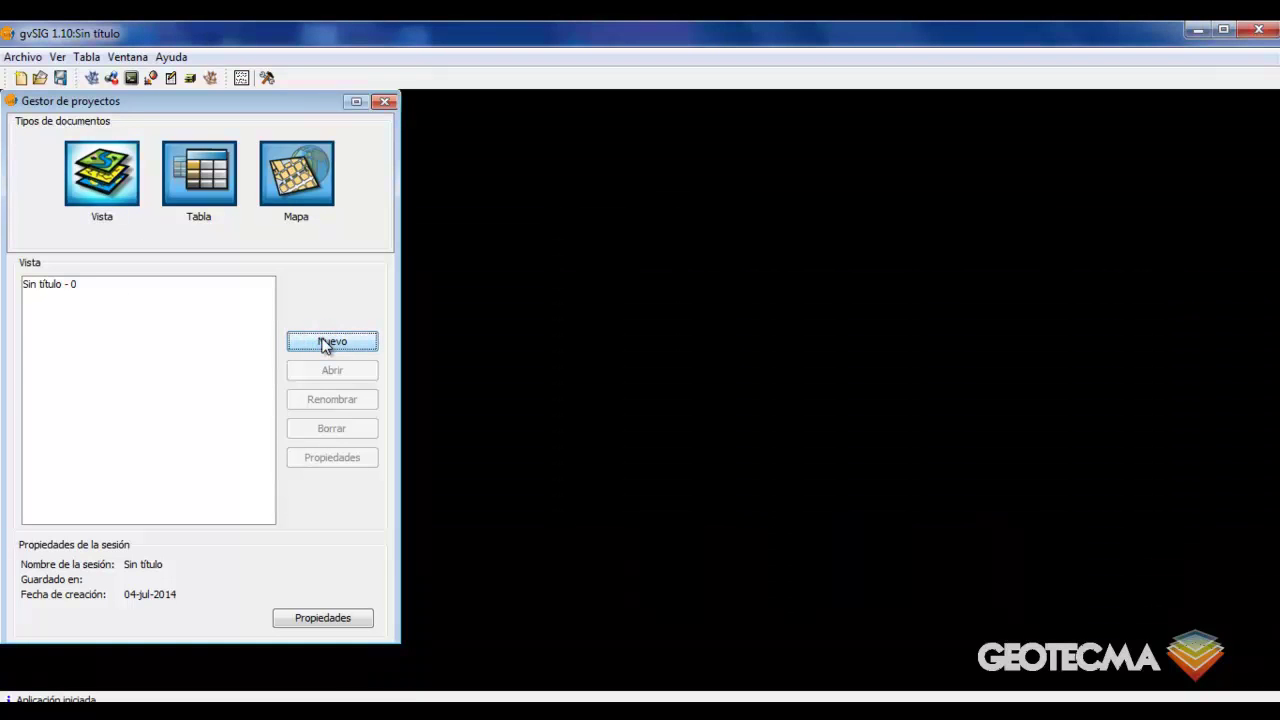
pyautogui.click(178, 285)
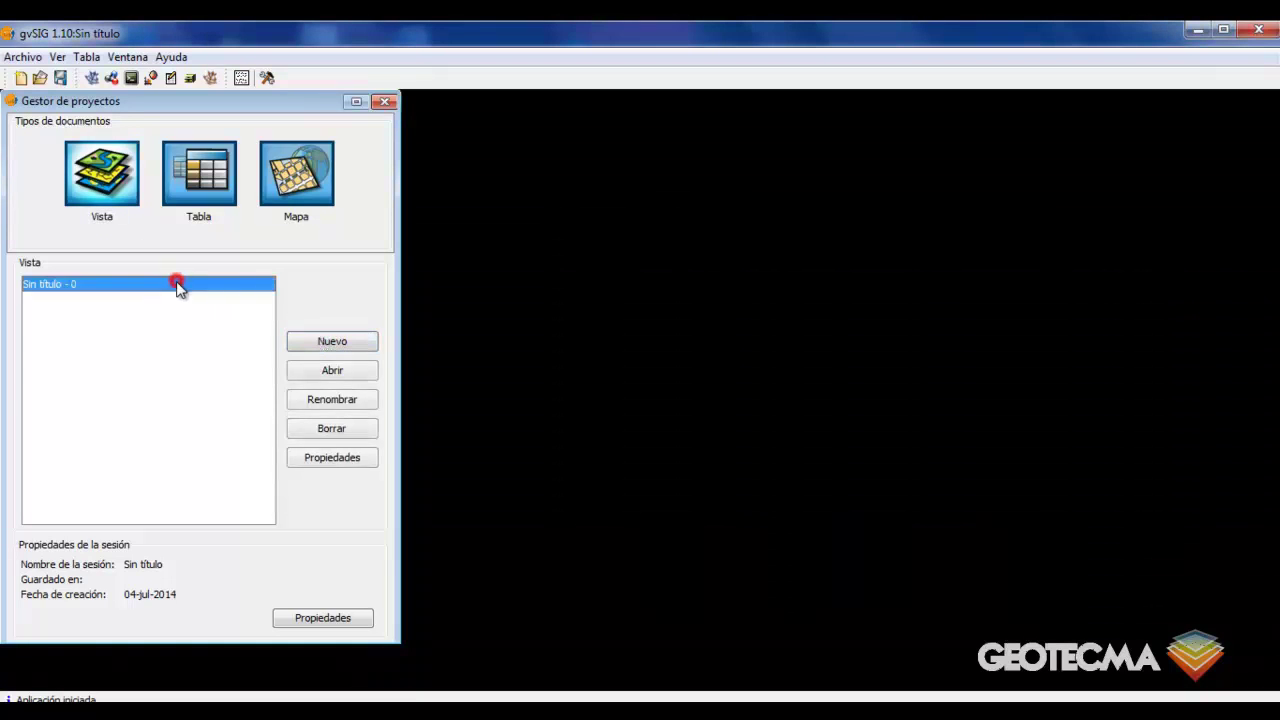
pyautogui.click(316, 373)
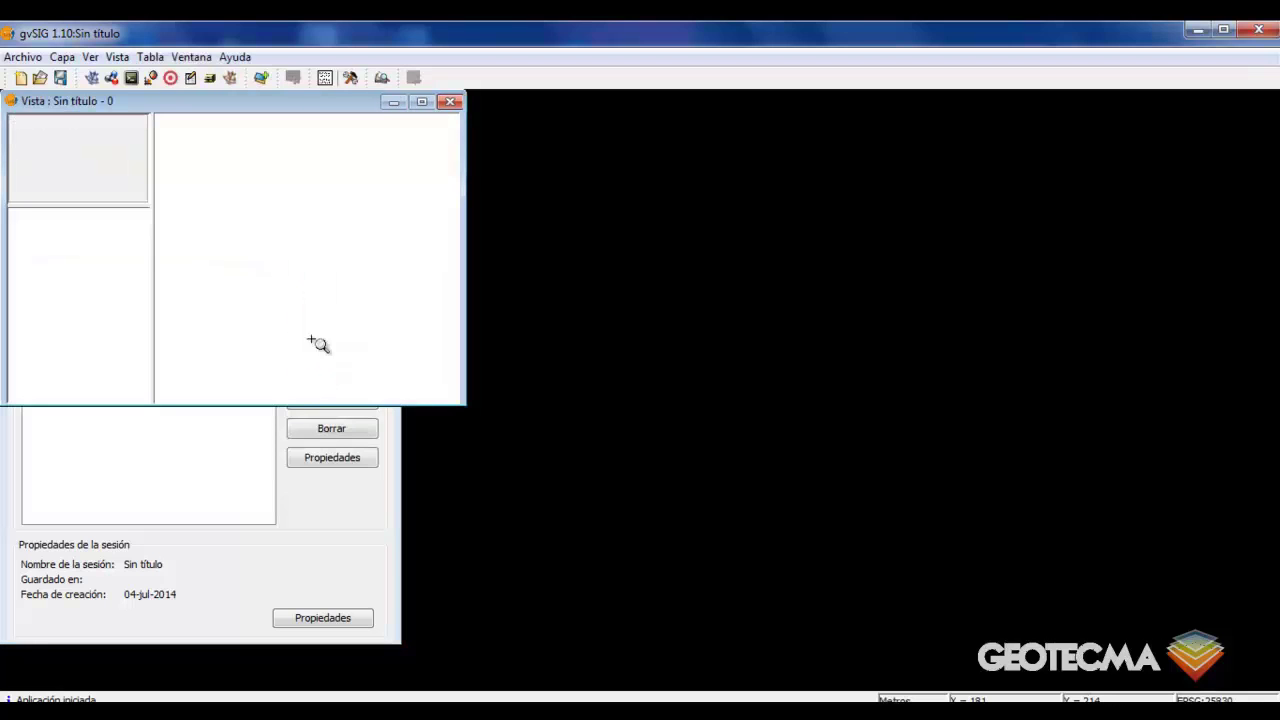
pyautogui.click(427, 103)
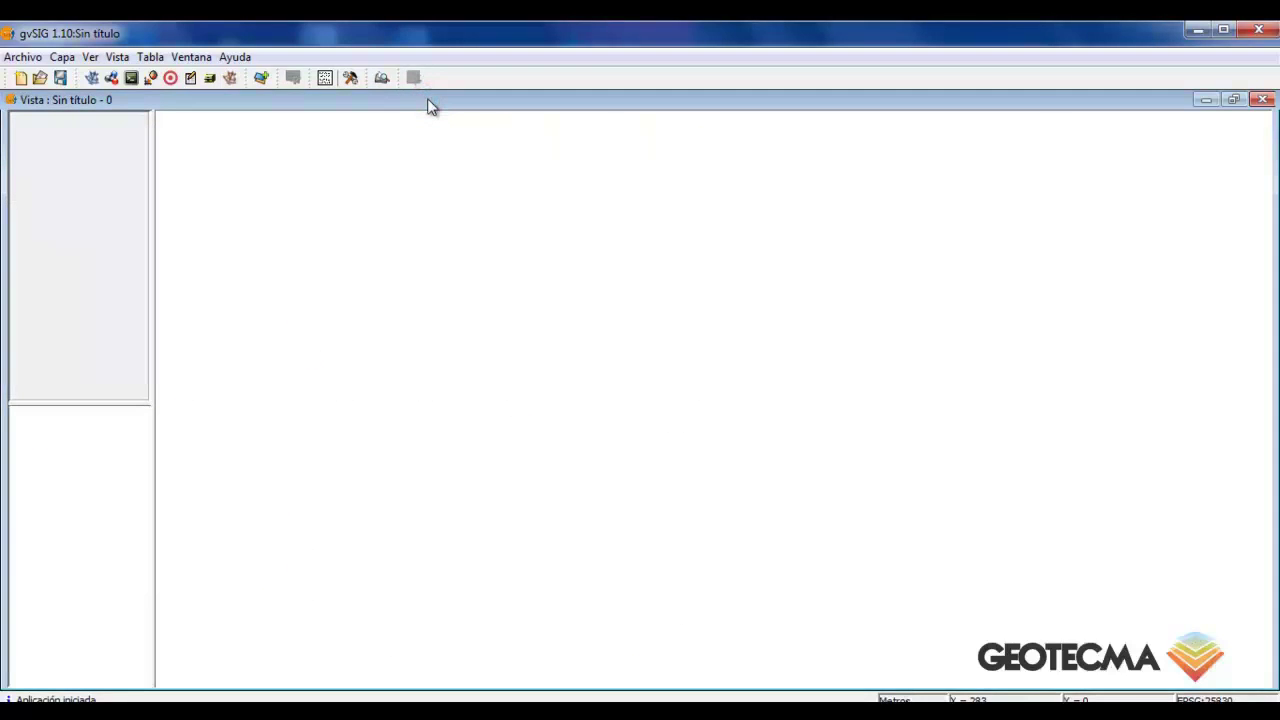
# Add the MALLA10X10_P.shp shapefile to the view as a layer, keeping the current projection
pyautogui.click(262, 79)
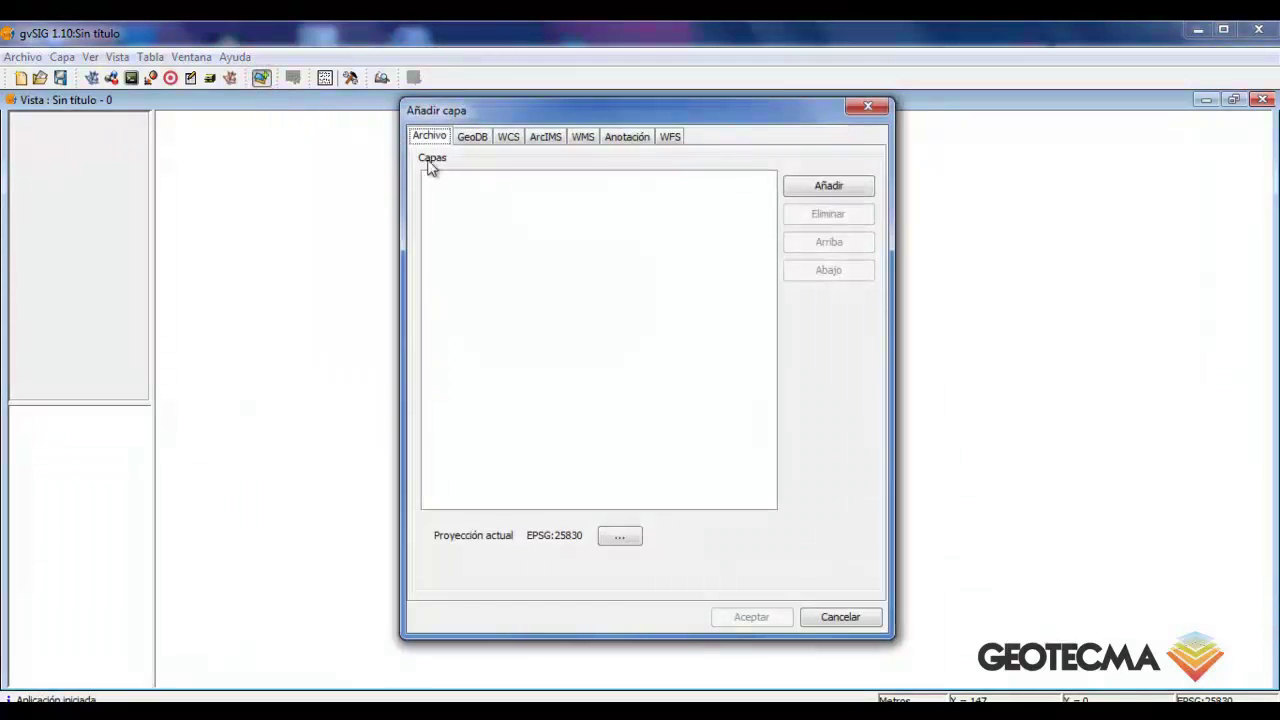
pyautogui.click(826, 187)
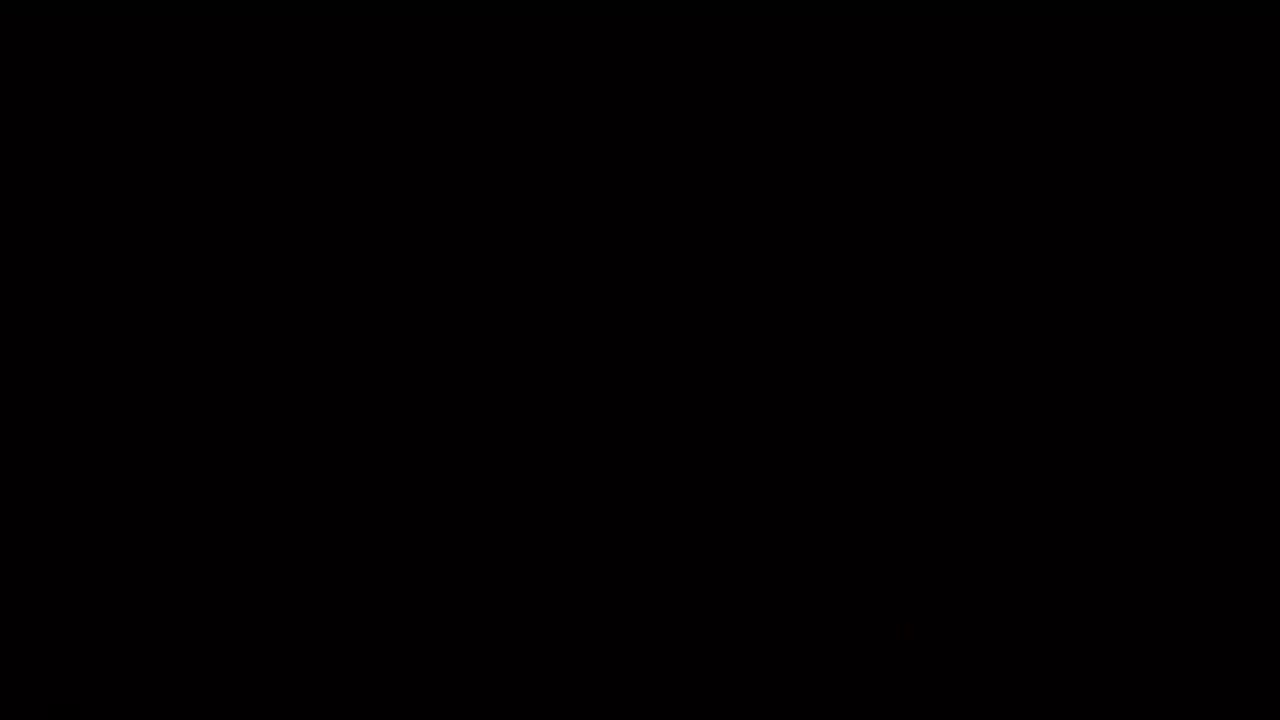
pyautogui.click(543, 243)
pyautogui.click(889, 525)
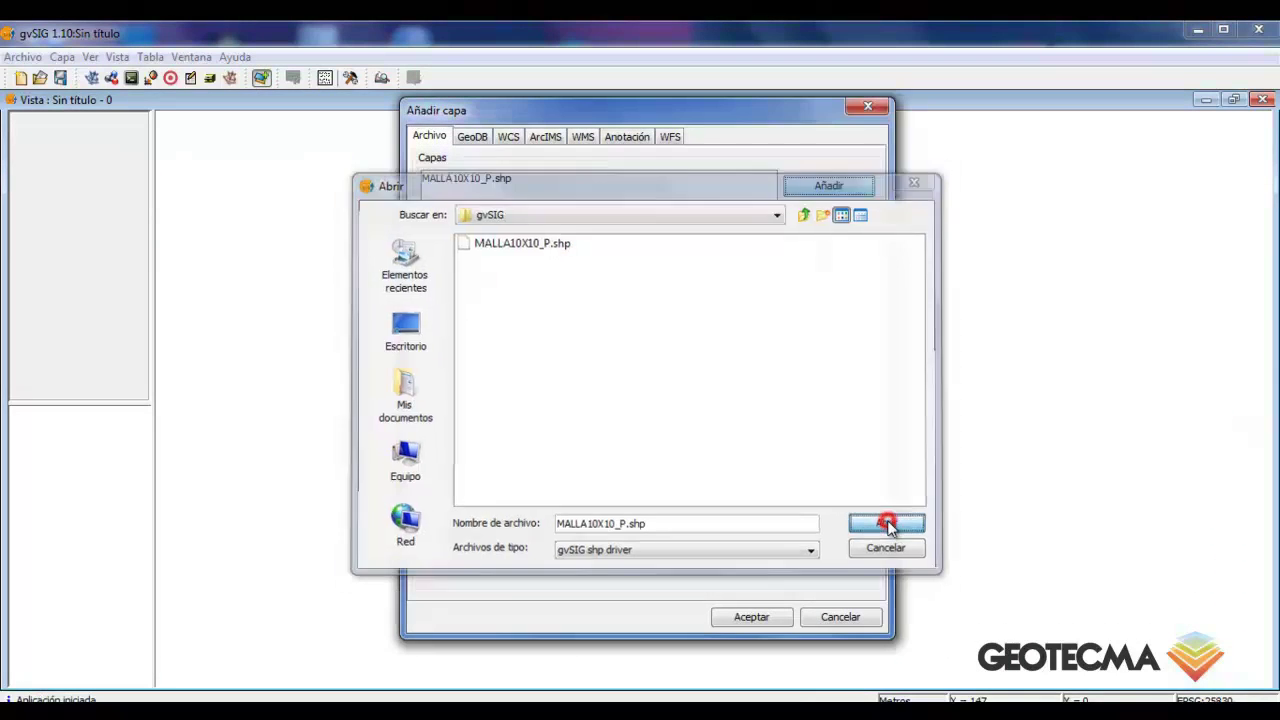
pyautogui.click(752, 617)
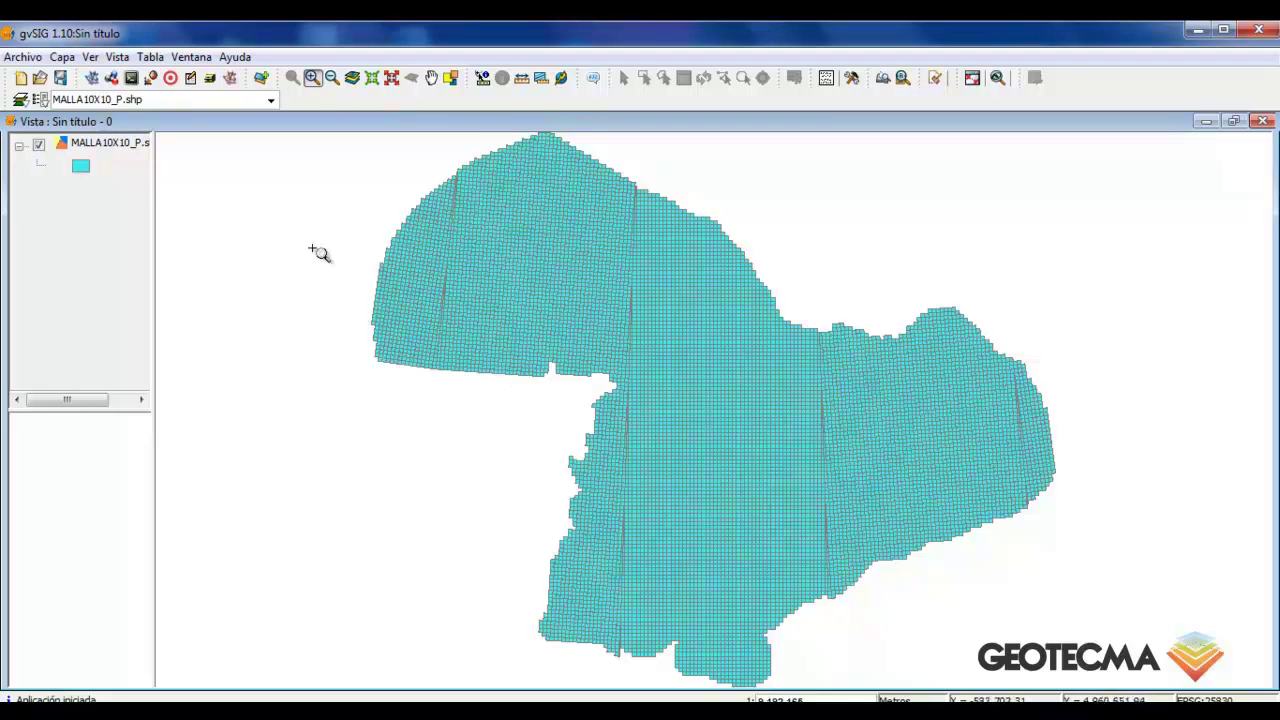
# Open the attribute table of the MALLA10X10_P.shp layer and enlarge its window to show all the fields
pyautogui.click(110, 146)
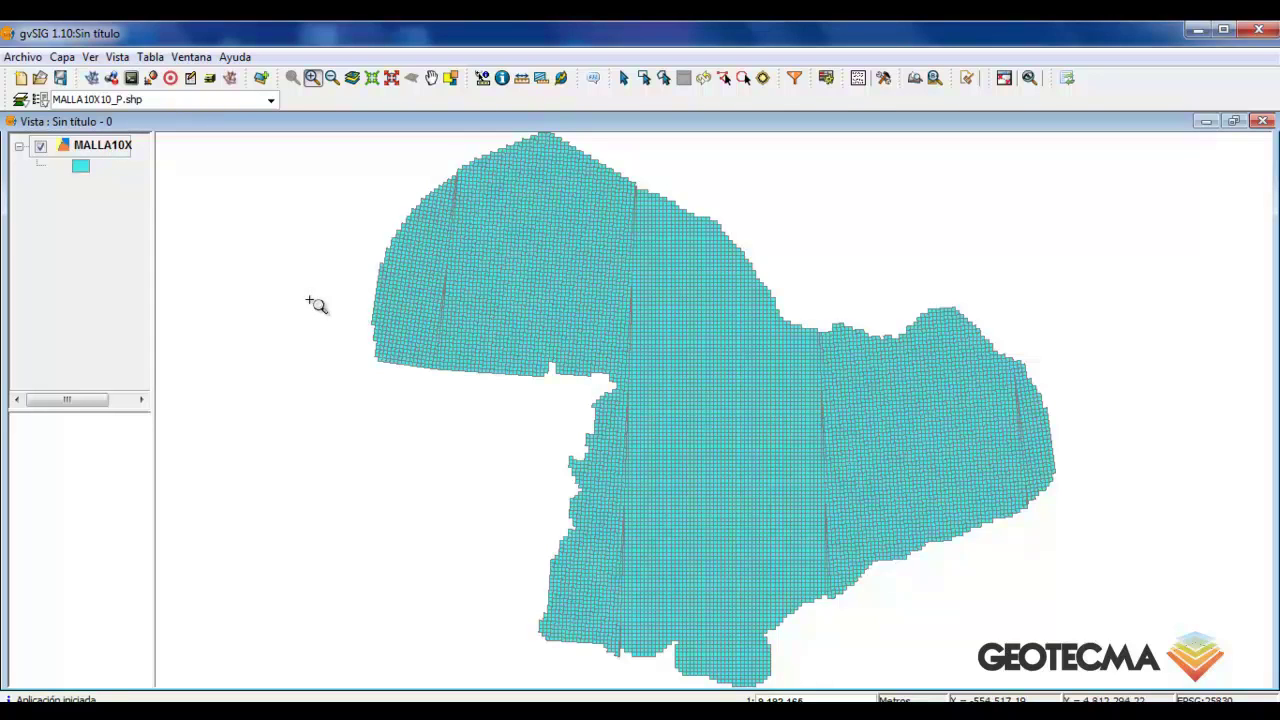
pyautogui.click(826, 78)
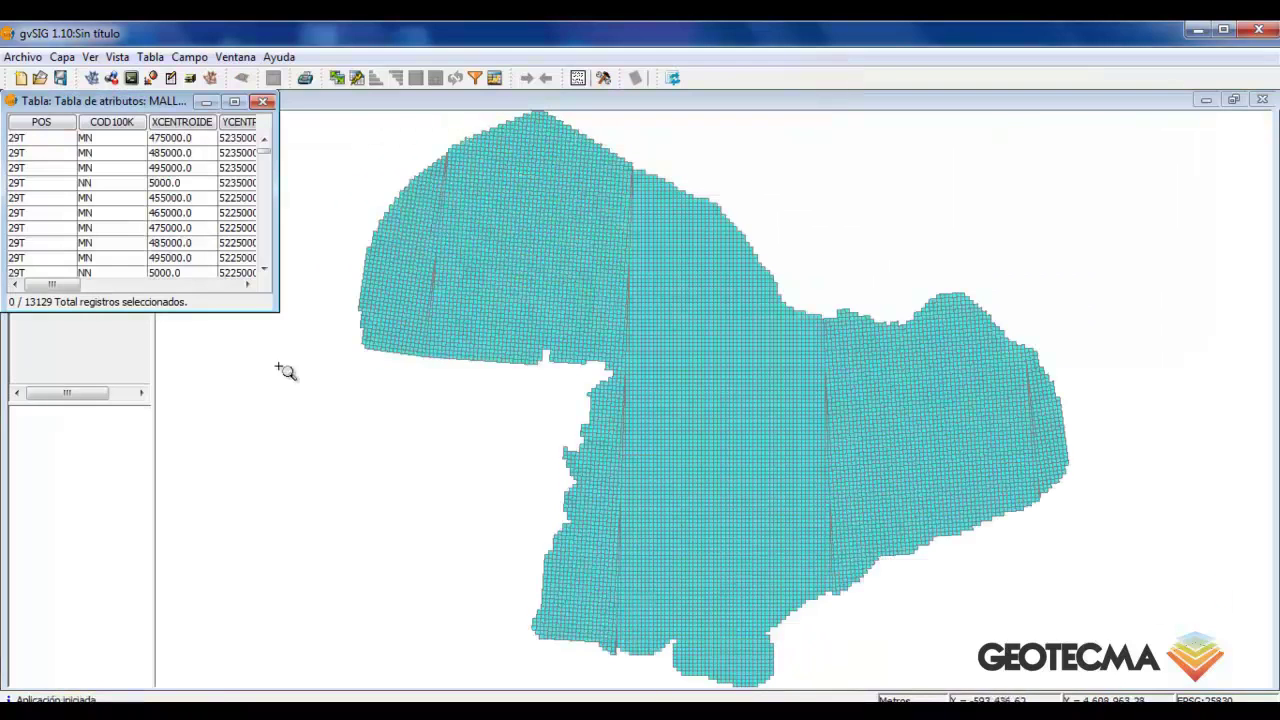
pyautogui.click(274, 312)
pyautogui.moveTo(274, 312); pyautogui.dragTo(1005, 624)
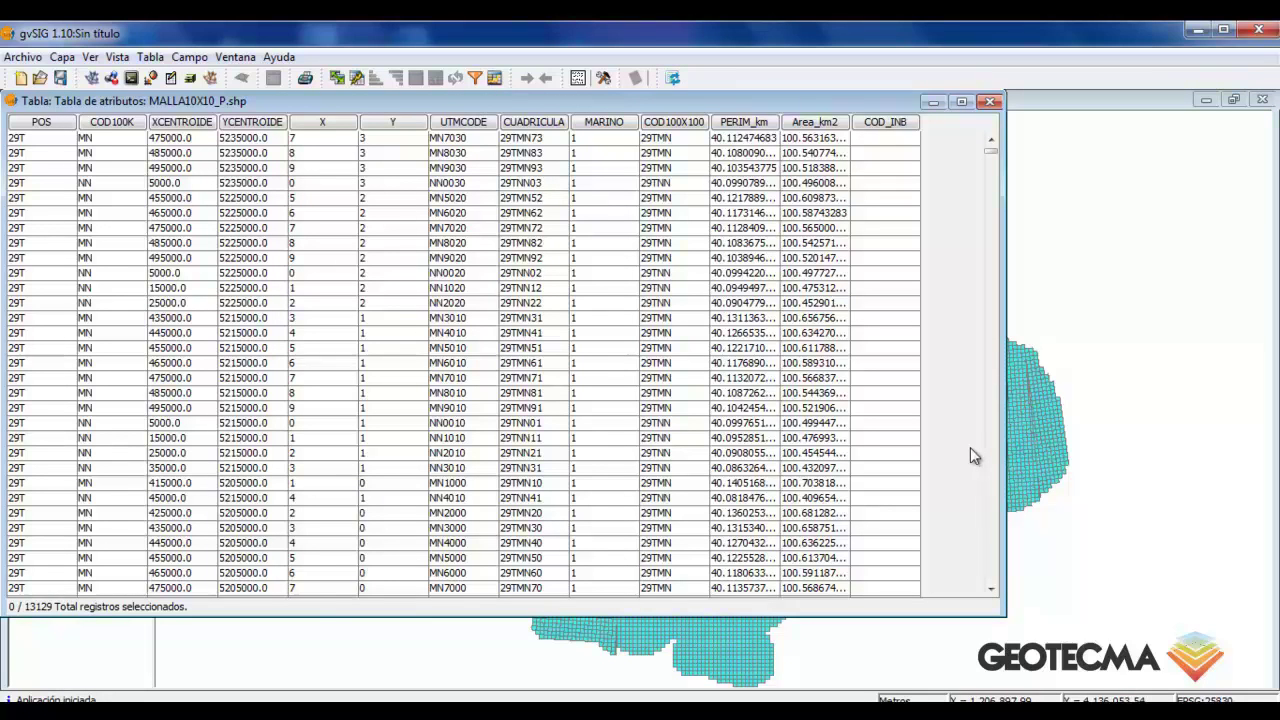
# Minimise the attribute table and the view, and load VERTEBRA.DBF into the project as a new table using the gdbms dbf driver
pyautogui.click(930, 102)
pyautogui.click(1205, 120)
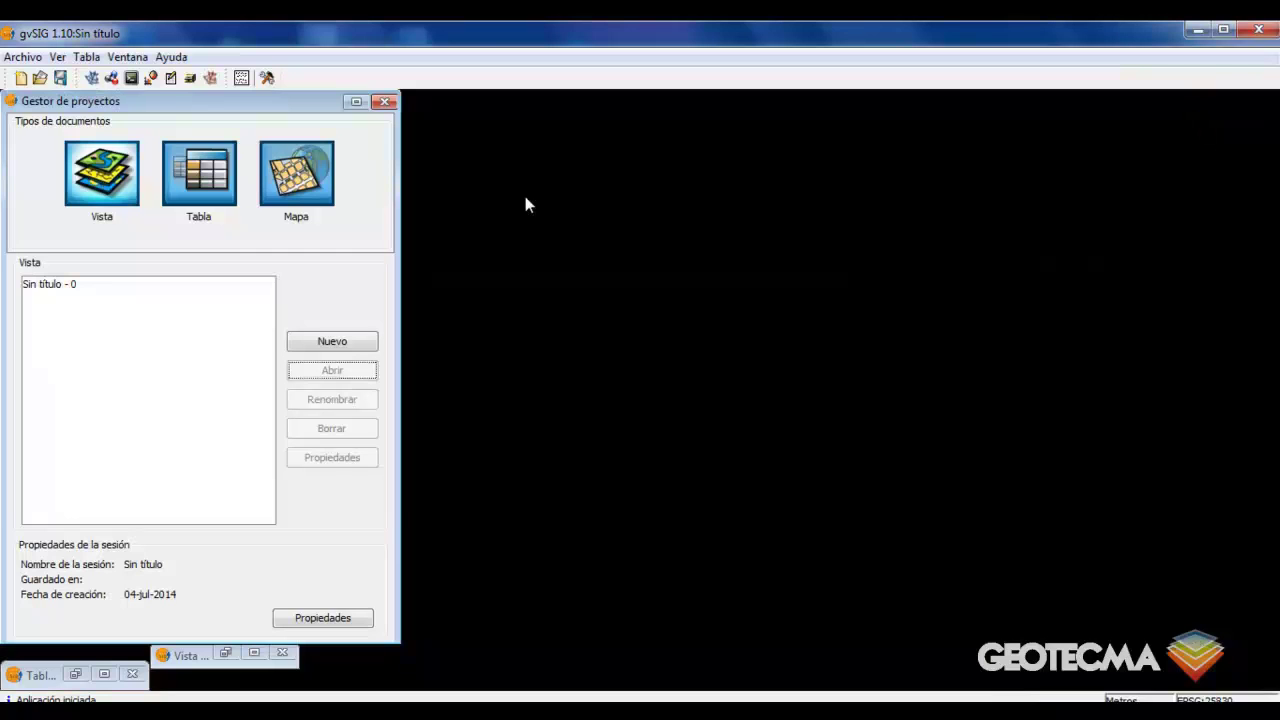
pyautogui.click(205, 177)
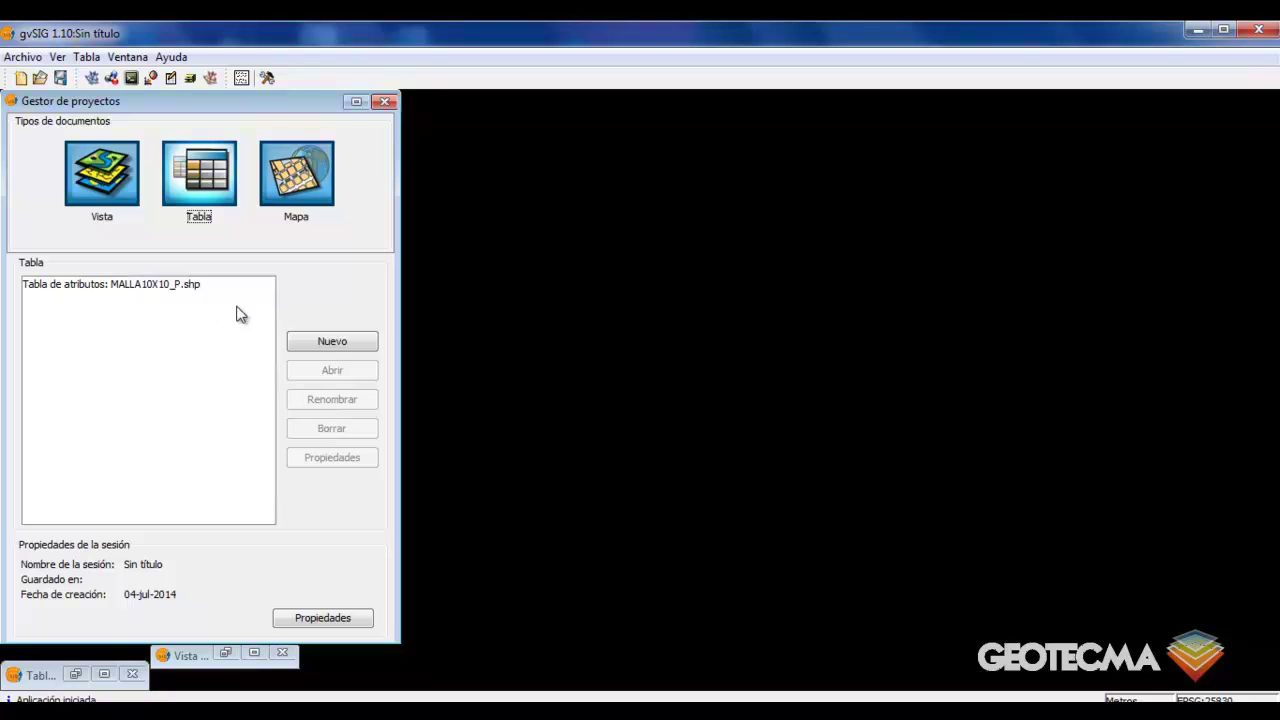
pyautogui.click(337, 345)
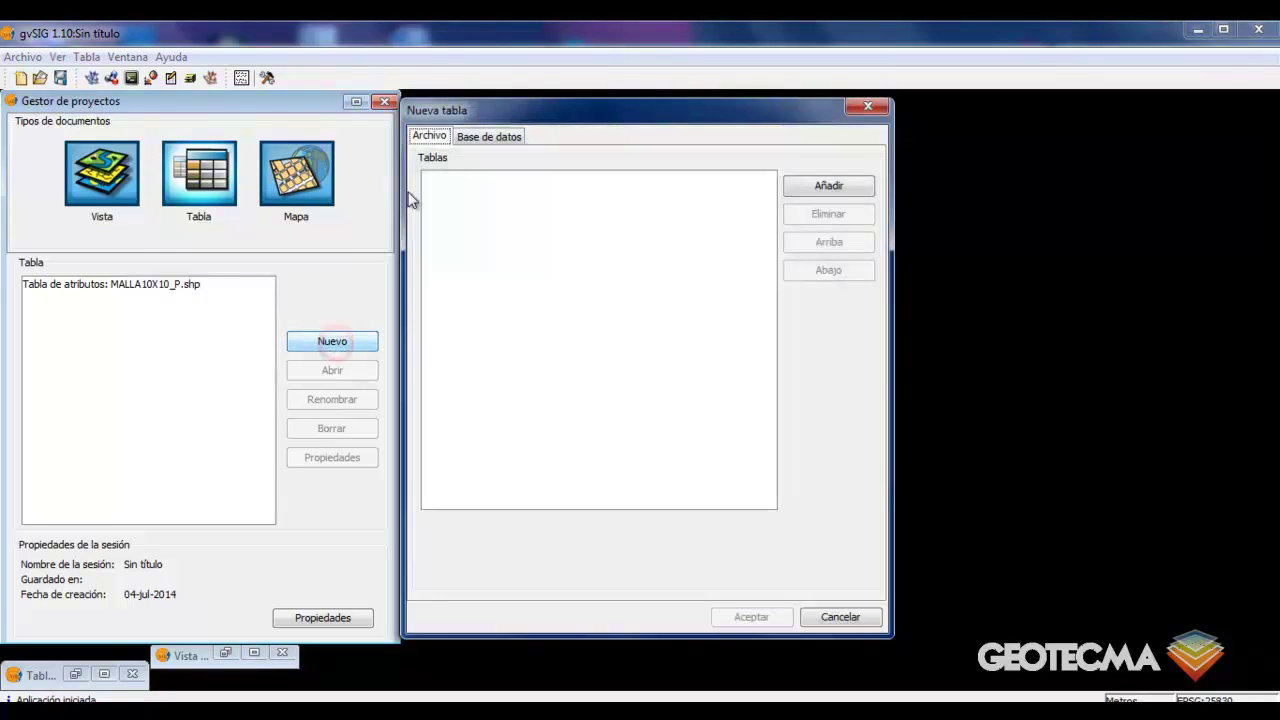
pyautogui.click(815, 190)
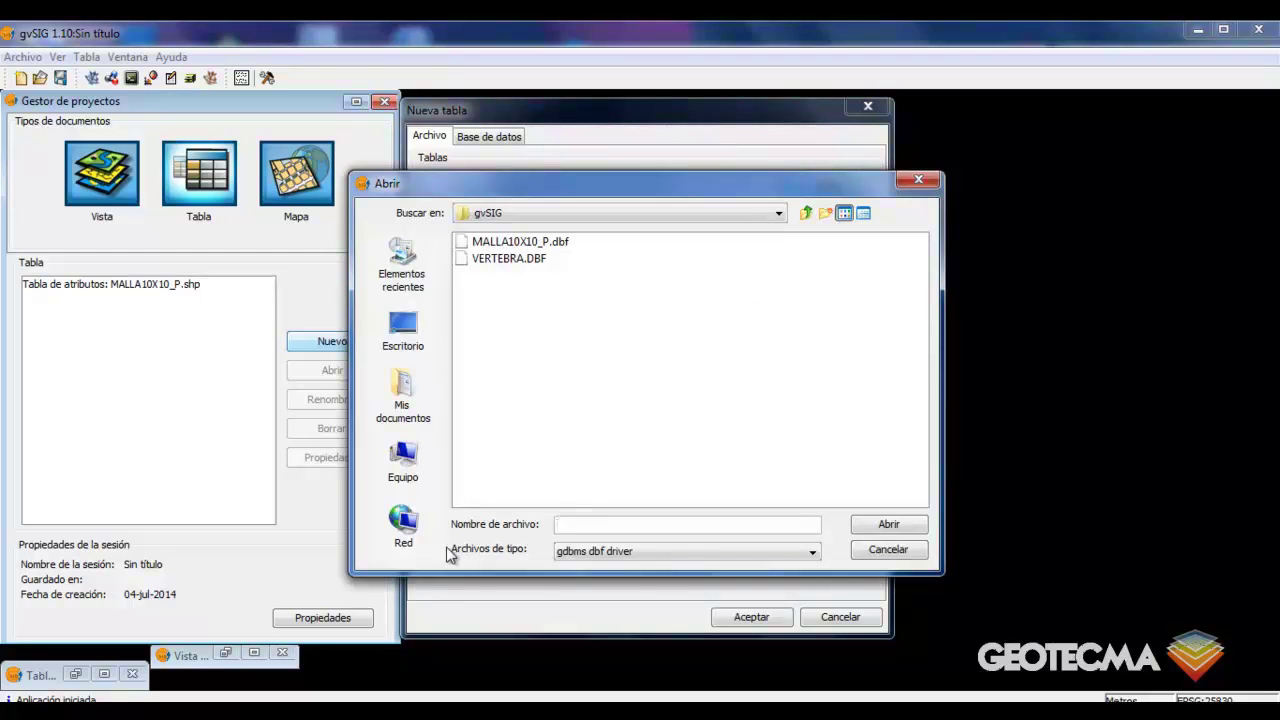
pyautogui.click(565, 556)
pyautogui.click(703, 556)
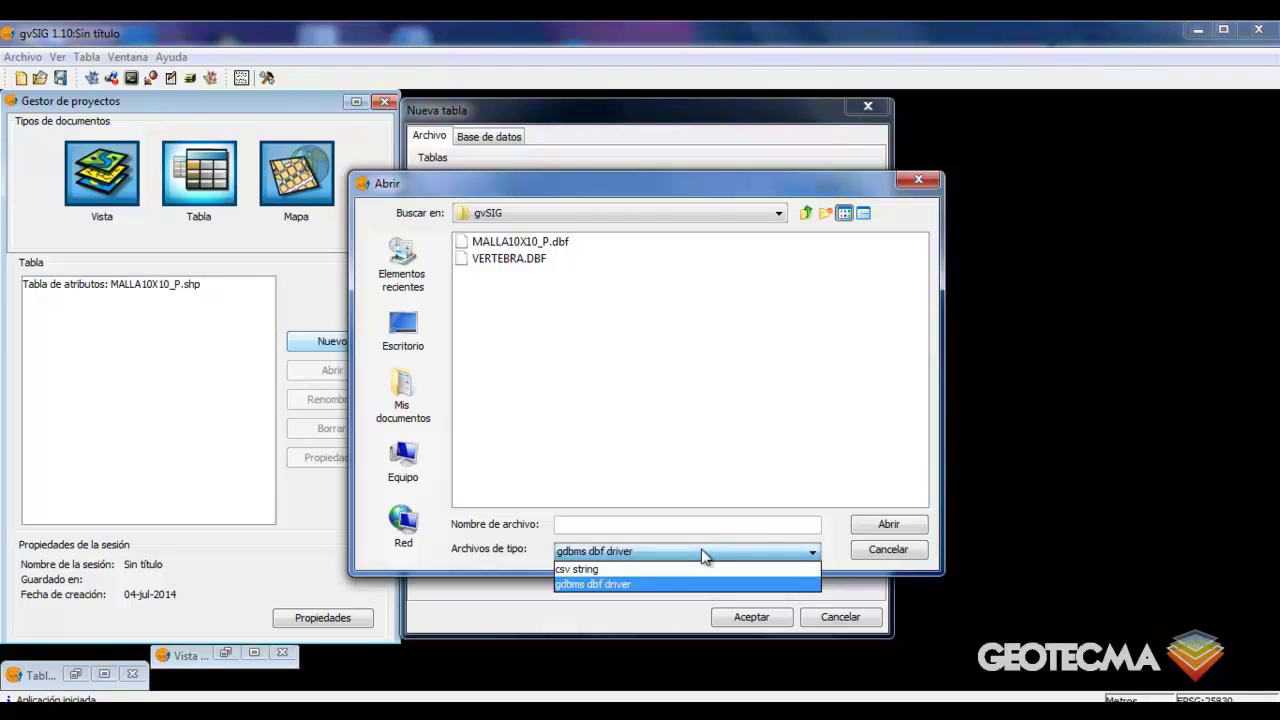
pyautogui.click(629, 313)
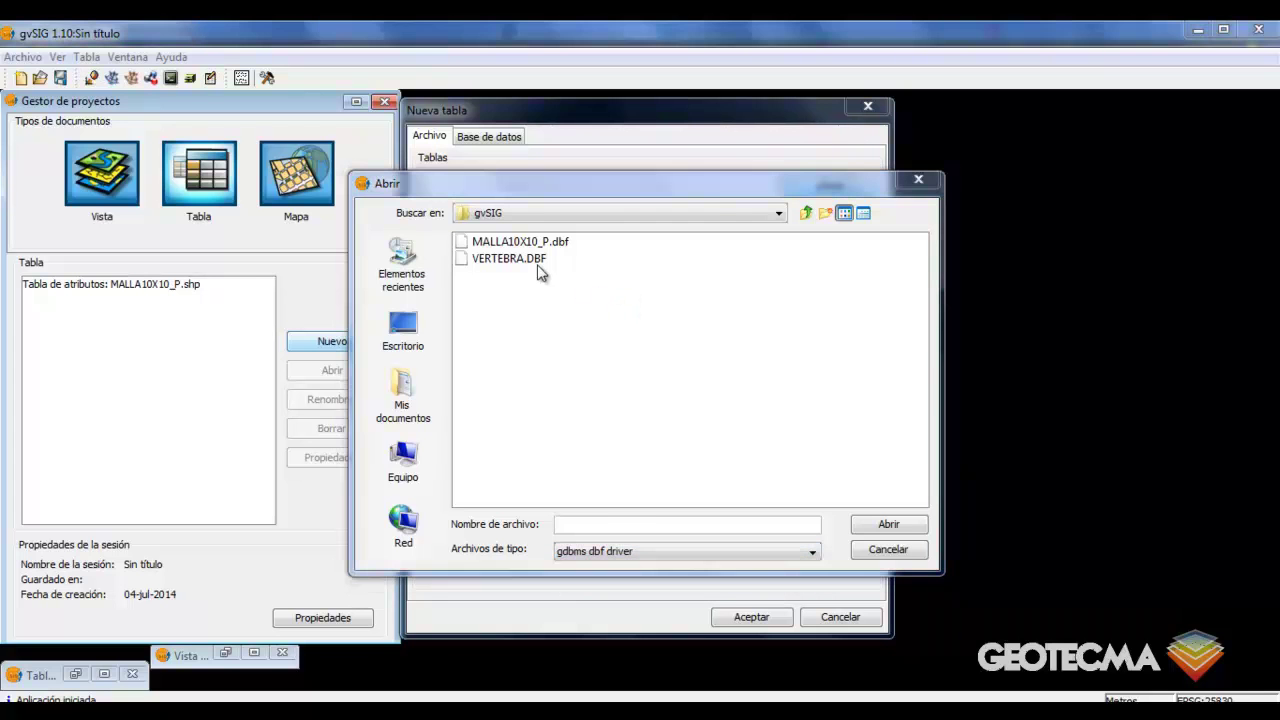
pyautogui.click(540, 259)
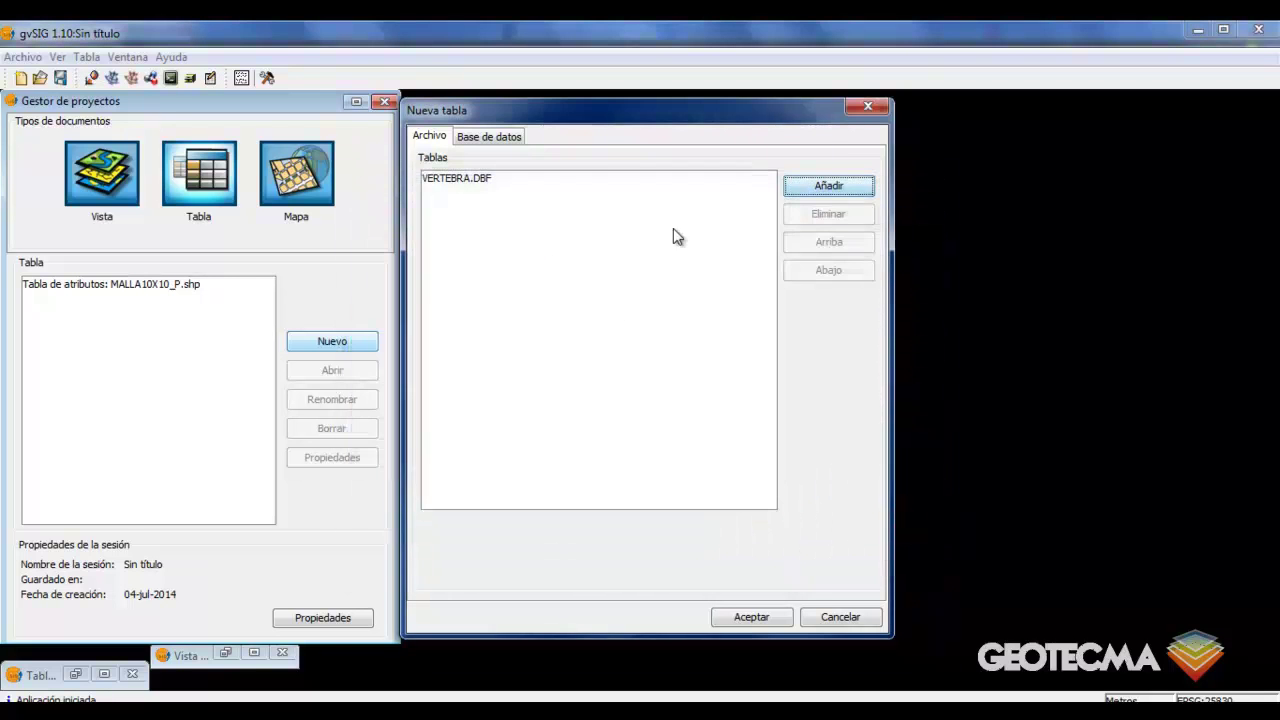
pyautogui.click(738, 618)
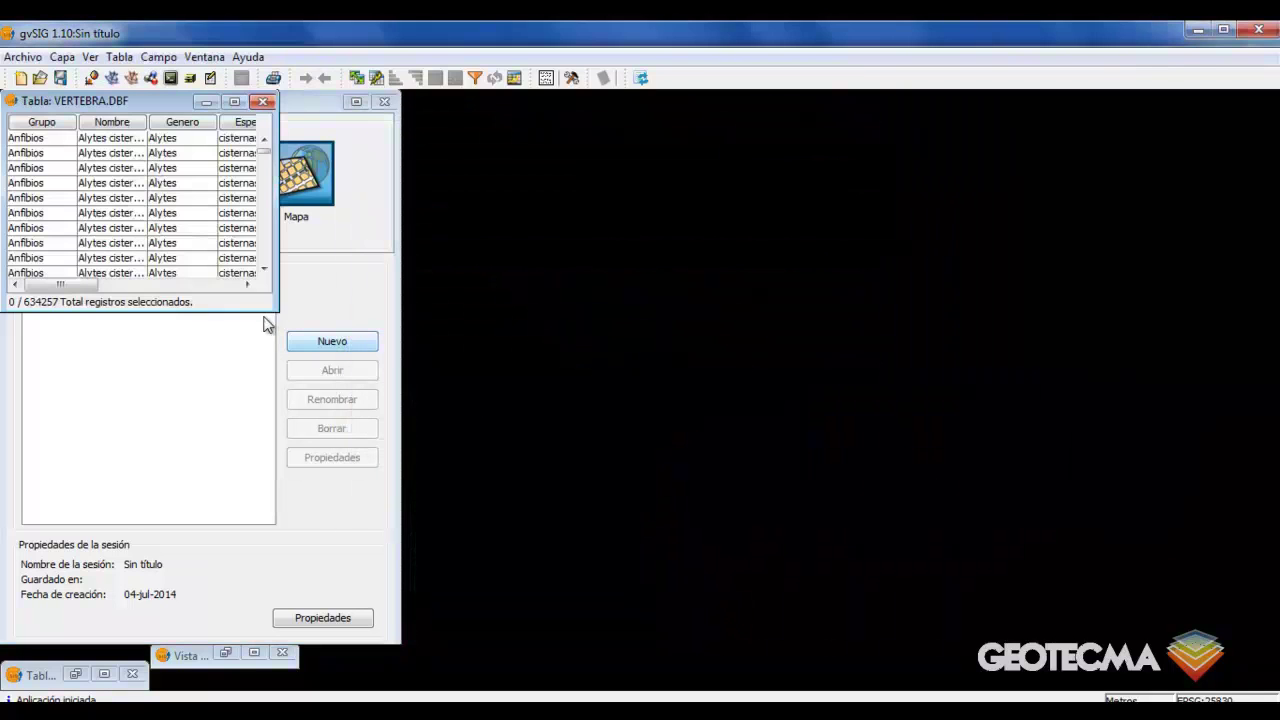
# Enlarge the VERTEBRA.DBF table and arrange it side by side with the restored MALLA10X10_P.shp attribute table
pyautogui.moveTo(273, 309); pyautogui.dragTo(610, 492)
pyautogui.moveTo(259, 102); pyautogui.dragTo(892, 131)
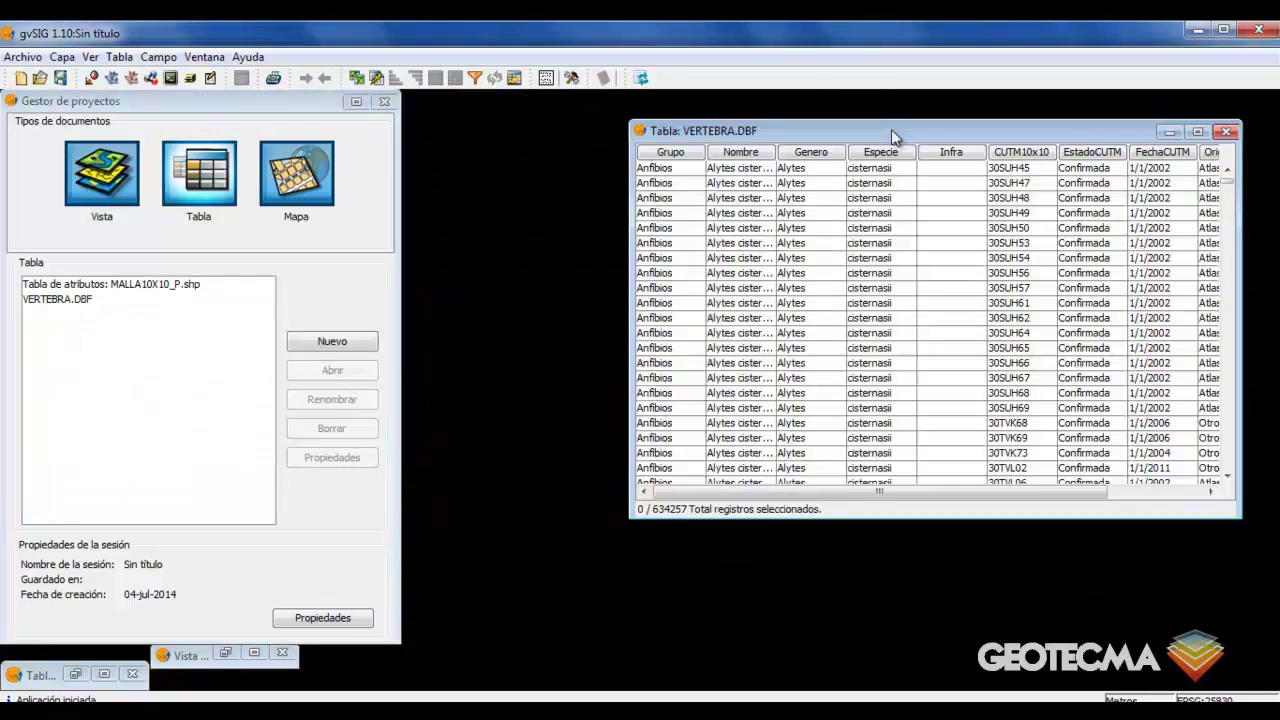
pyautogui.click(76, 675)
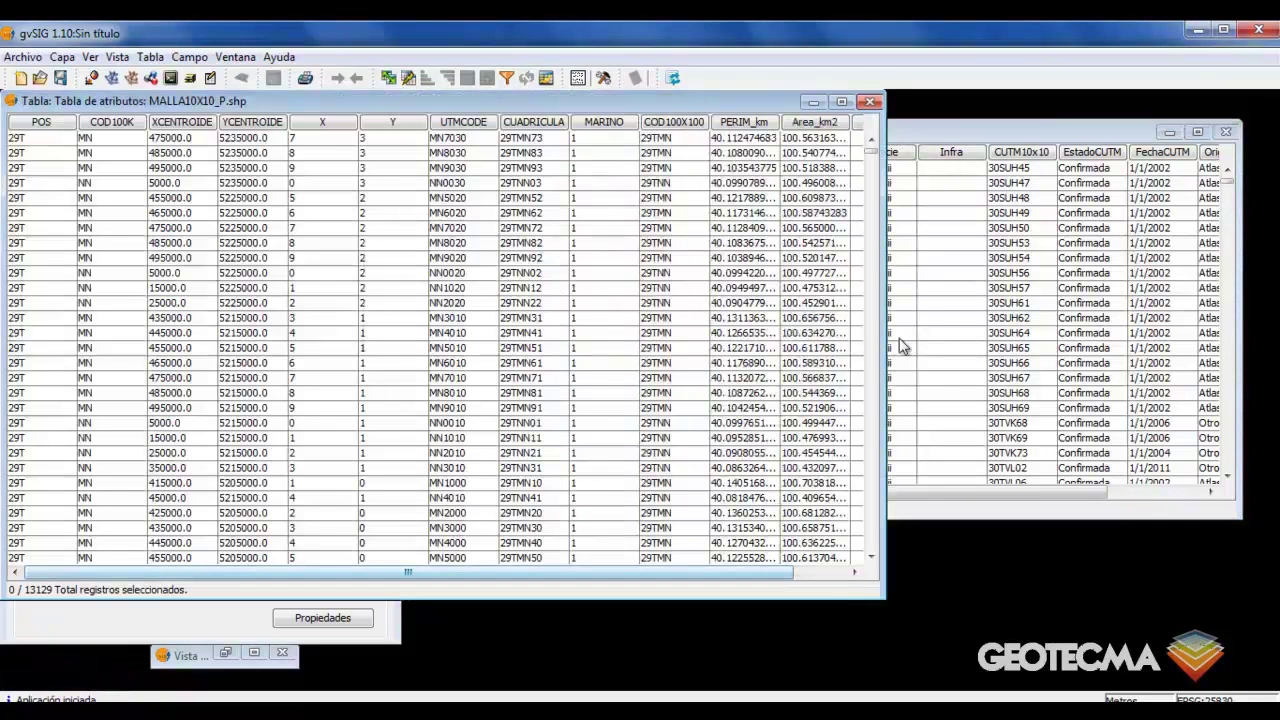
pyautogui.moveTo(878, 371); pyautogui.dragTo(669, 391)
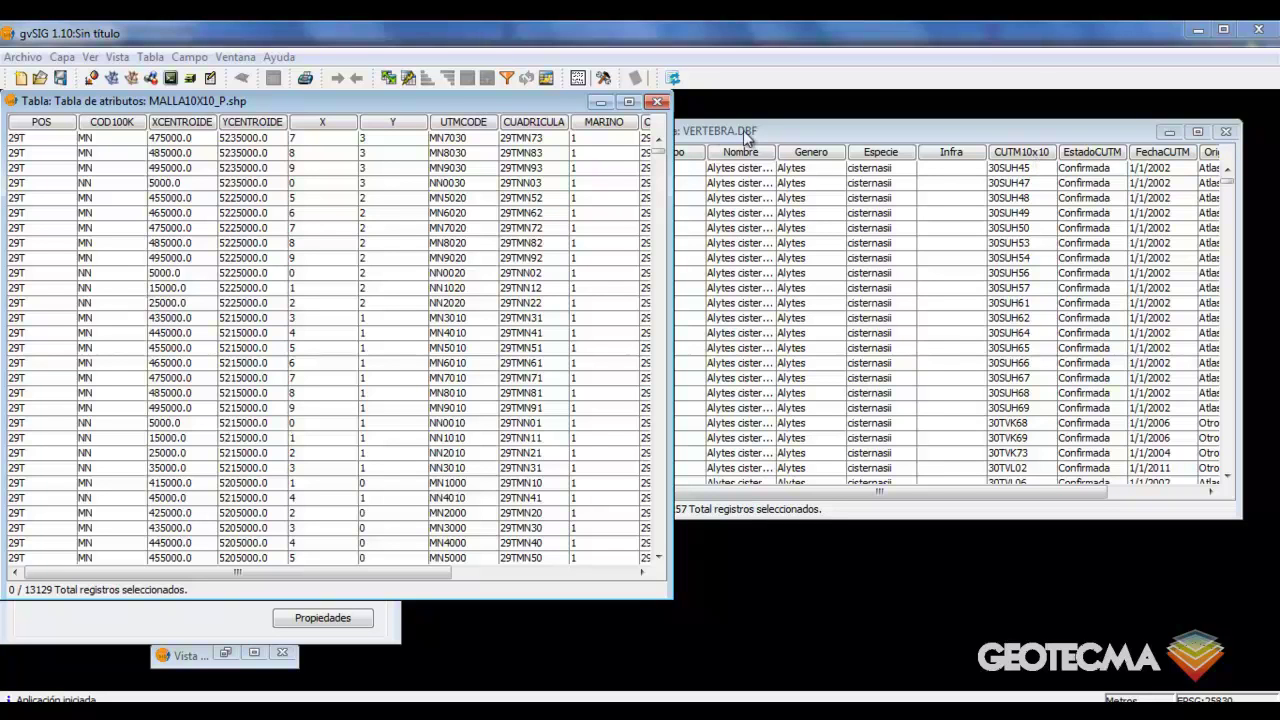
# Start a table link (Enlace) with the MALLA10X10_P.shp attribute table as the source and CUADRICULA as its link field
pyautogui.click(153, 56)
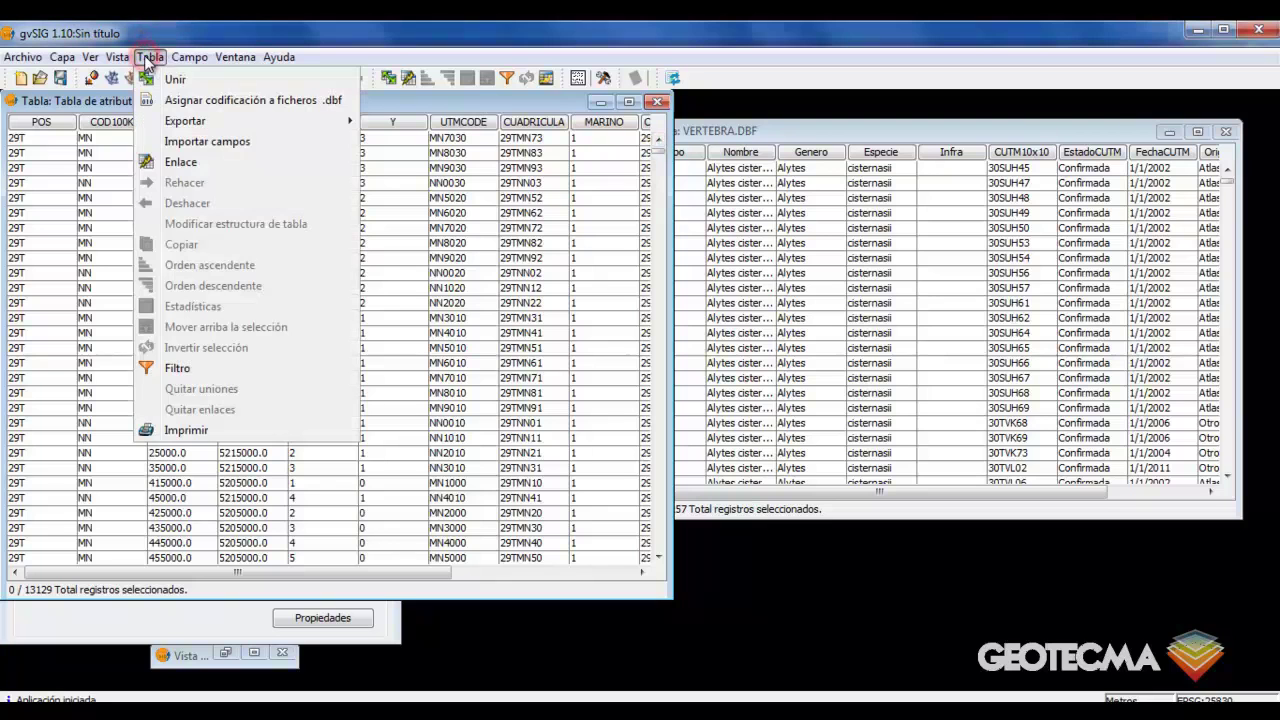
pyautogui.click(180, 163)
pyautogui.moveTo(212, 100); pyautogui.dragTo(697, 250)
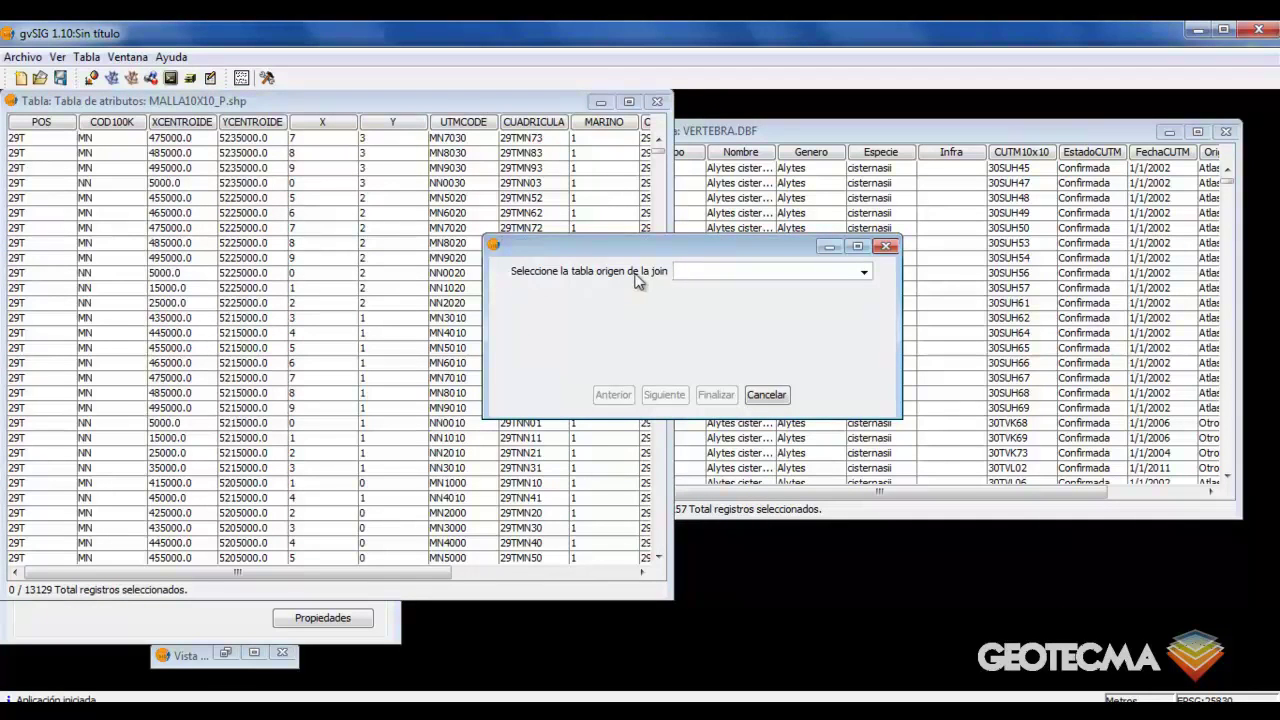
pyautogui.click(865, 273)
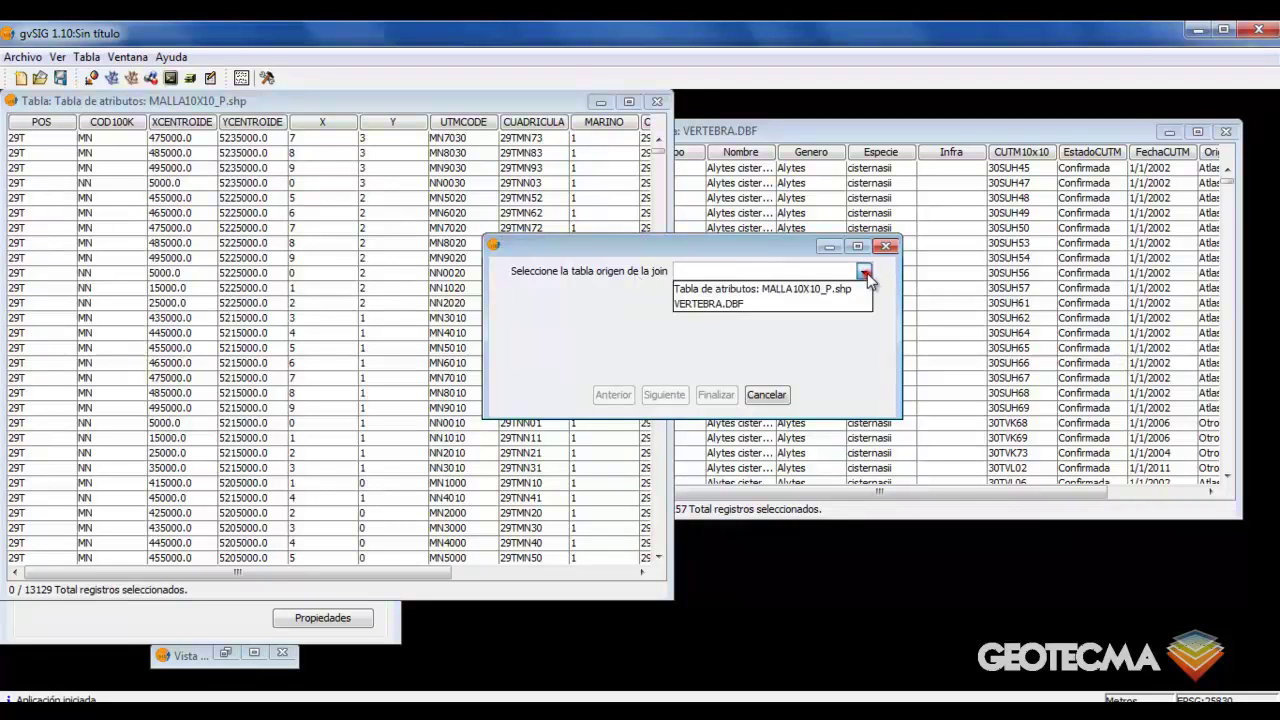
pyautogui.click(850, 285)
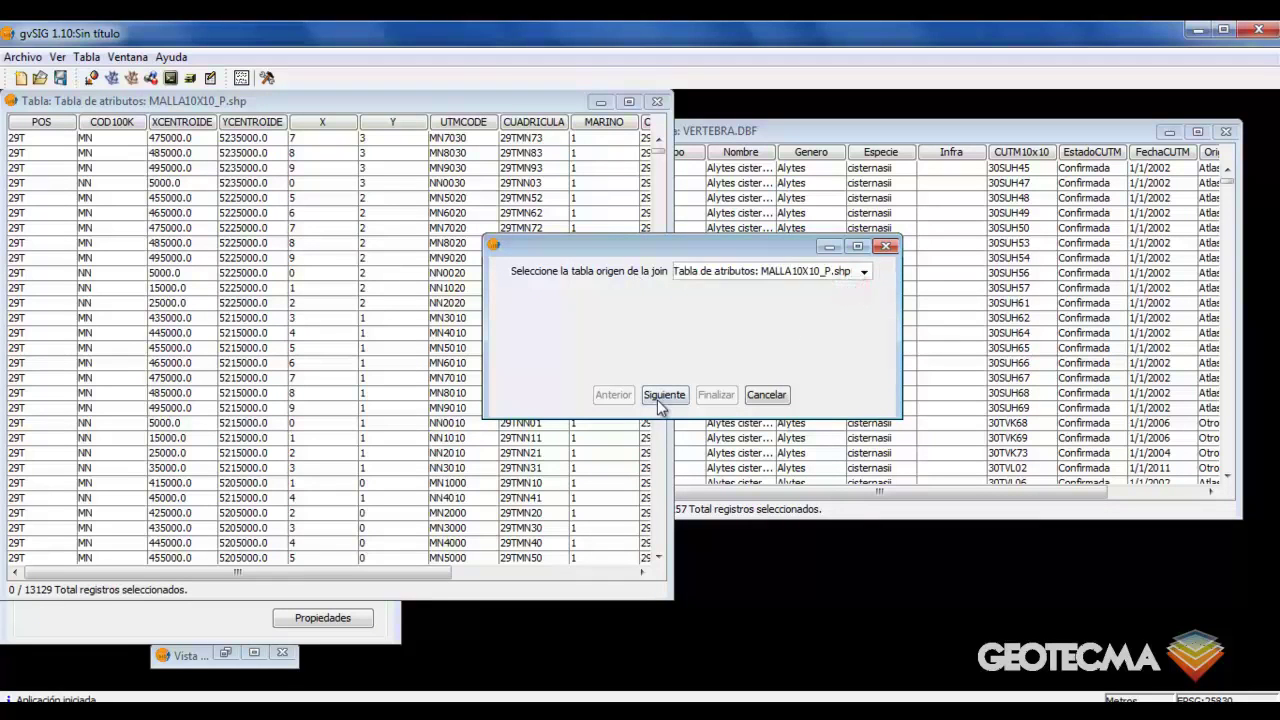
pyautogui.click(664, 395)
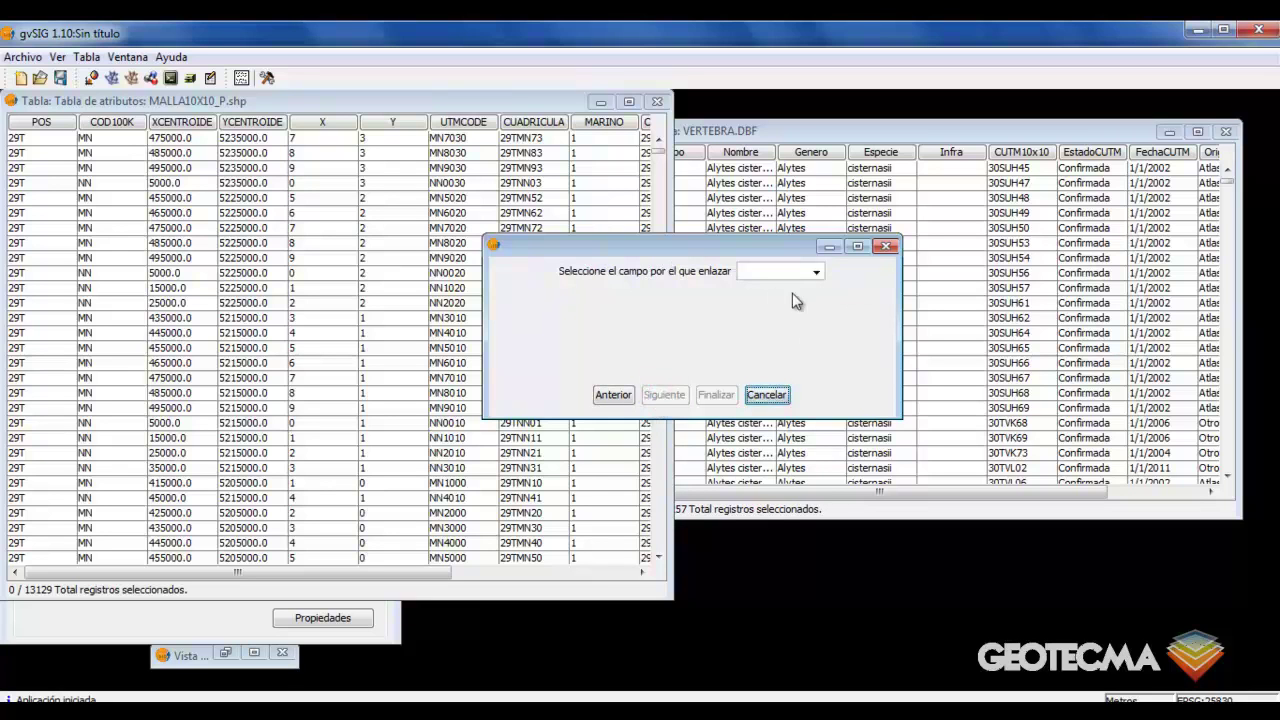
pyautogui.click(816, 271)
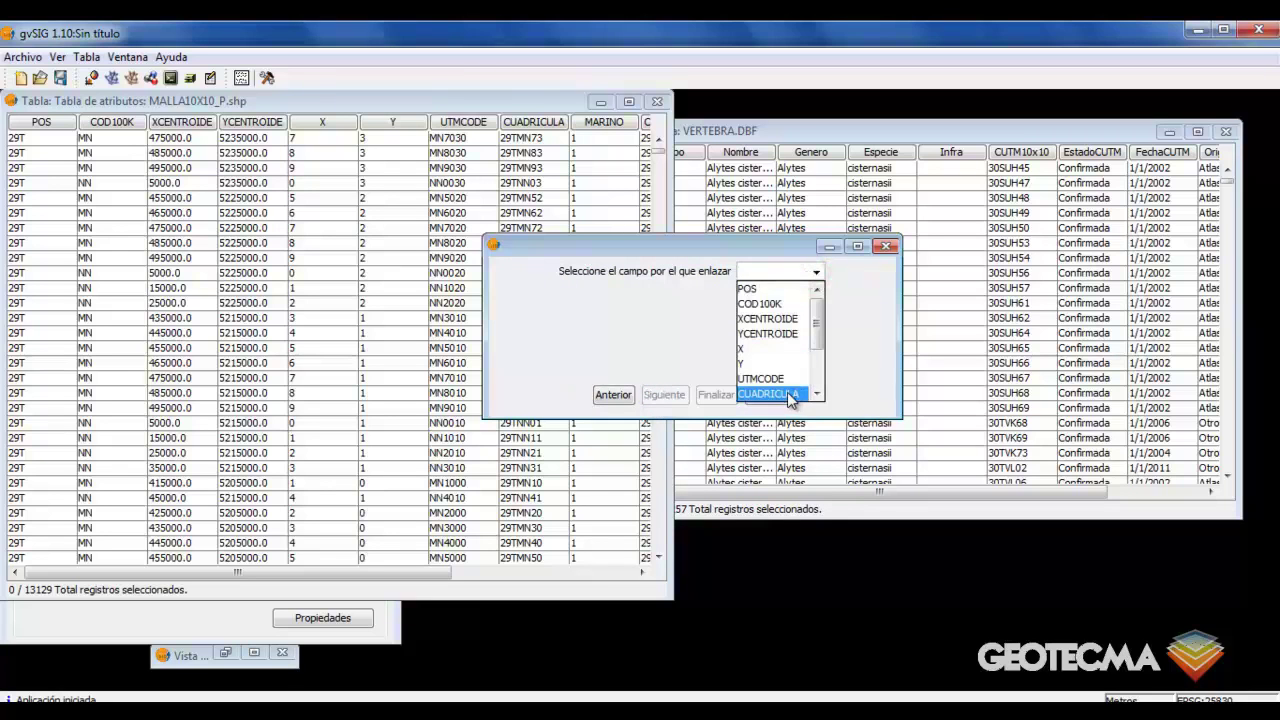
pyautogui.click(789, 393)
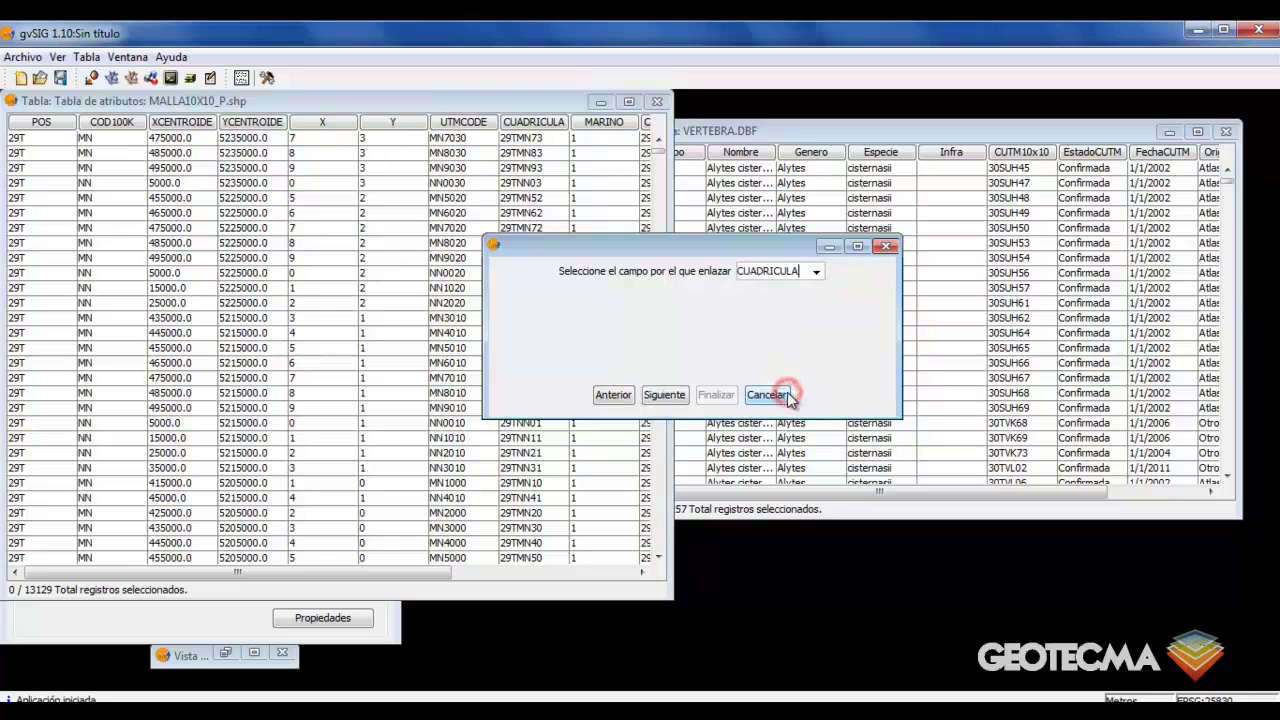
pyautogui.click(666, 399)
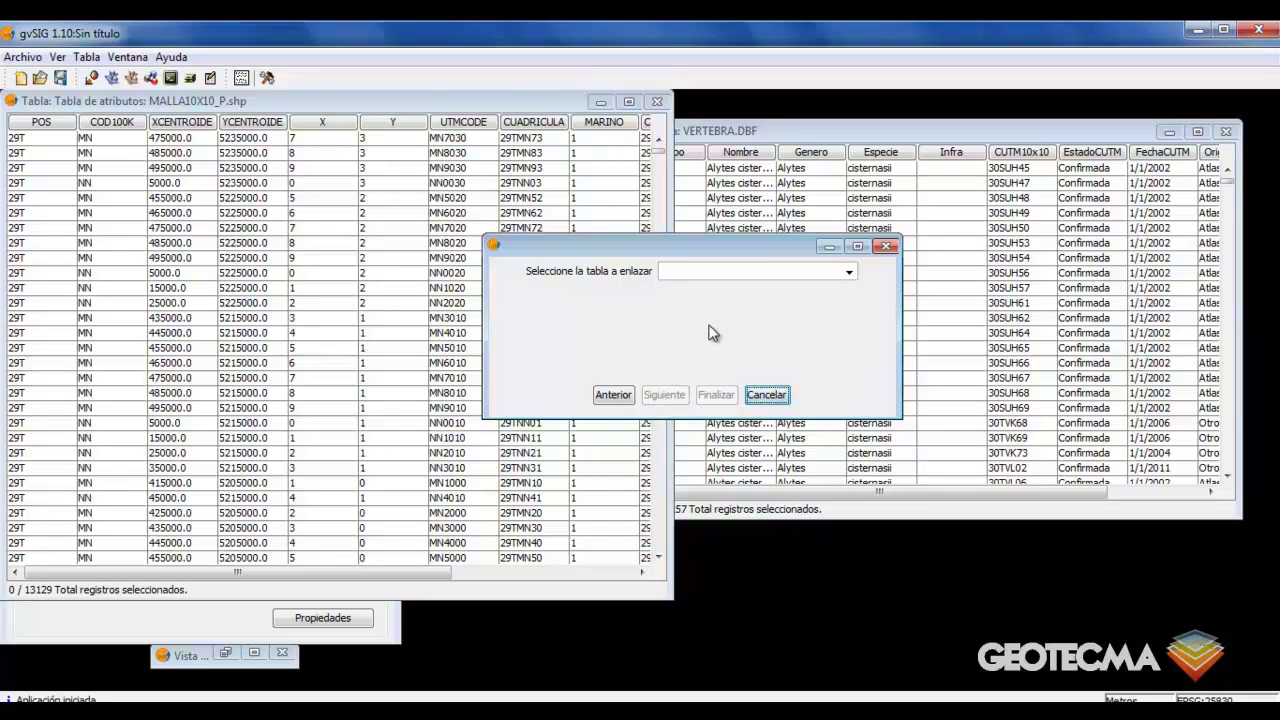
# Complete the table link by choosing VERTEBRA.DBF as the table to link and CUTM10x10 as its link field
pyautogui.click(849, 273)
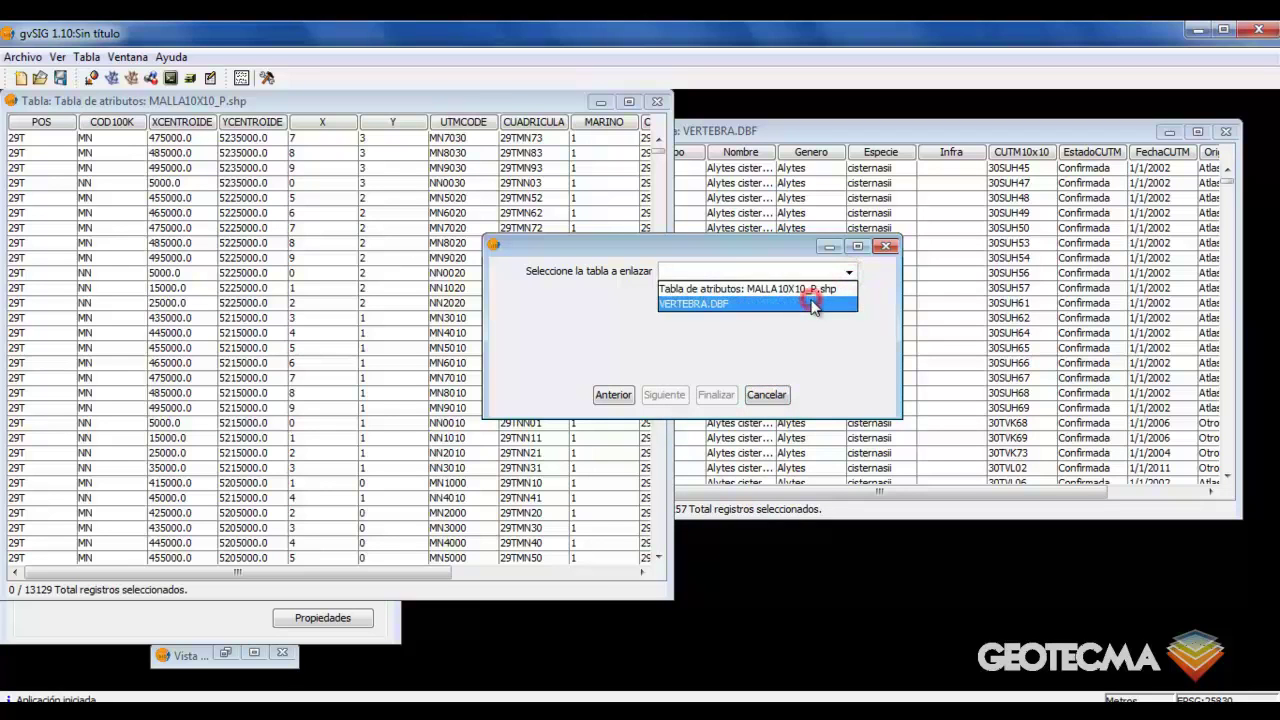
pyautogui.click(810, 304)
pyautogui.click(667, 395)
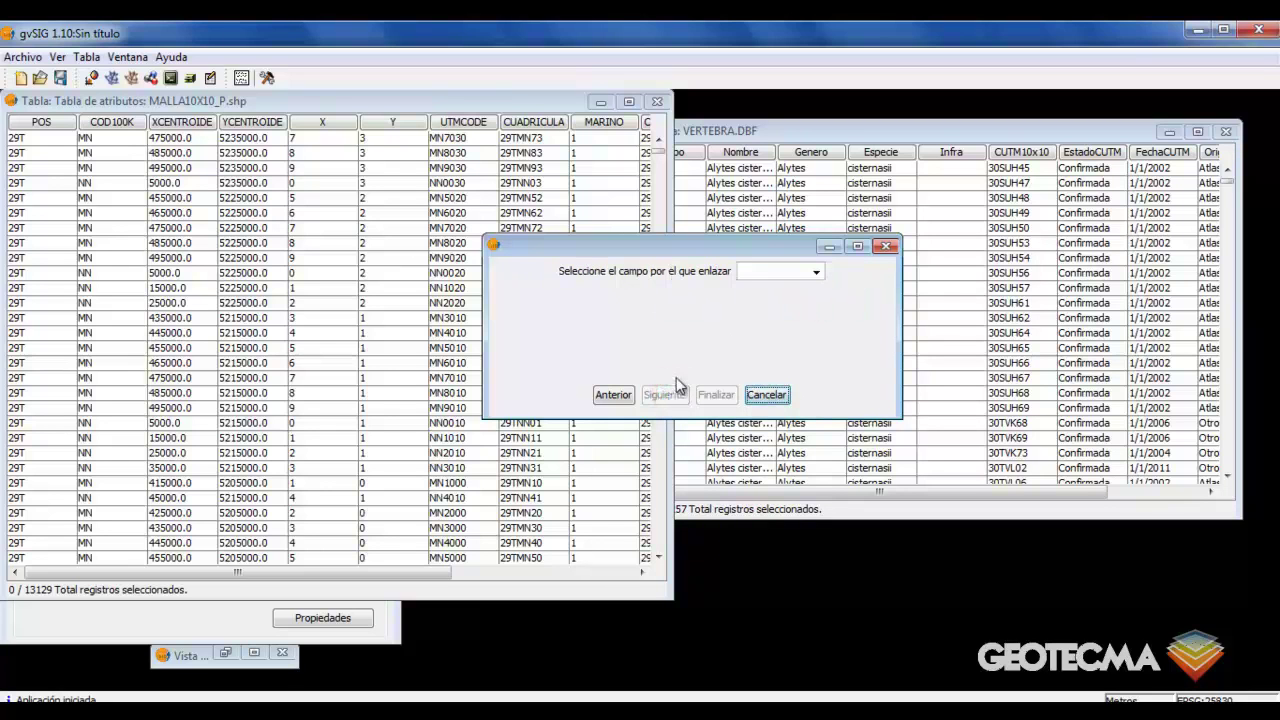
pyautogui.click(816, 274)
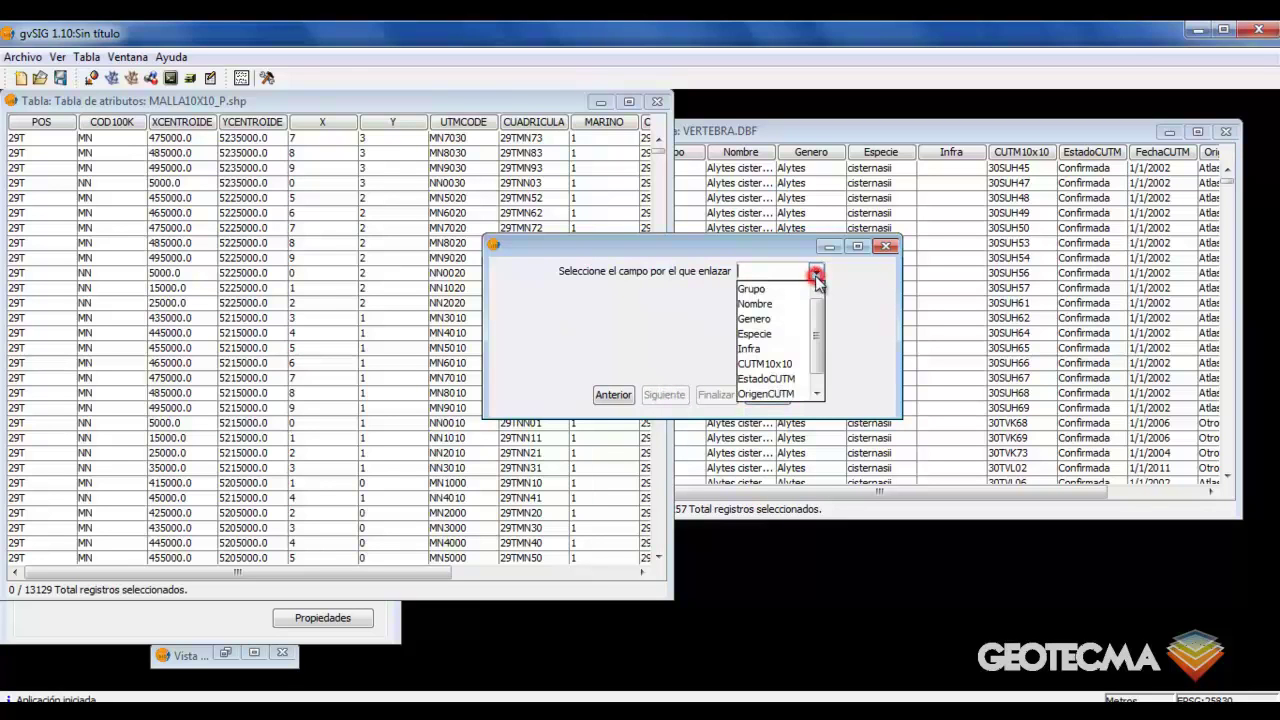
pyautogui.click(781, 364)
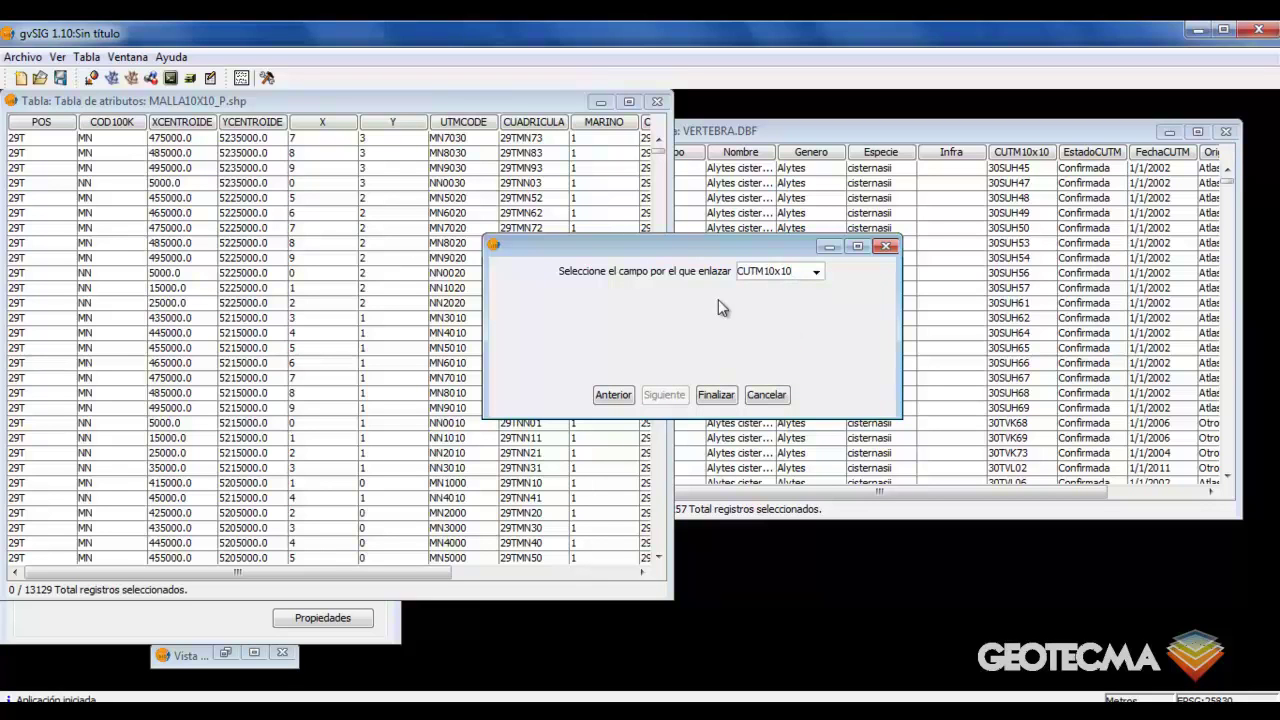
pyautogui.click(725, 396)
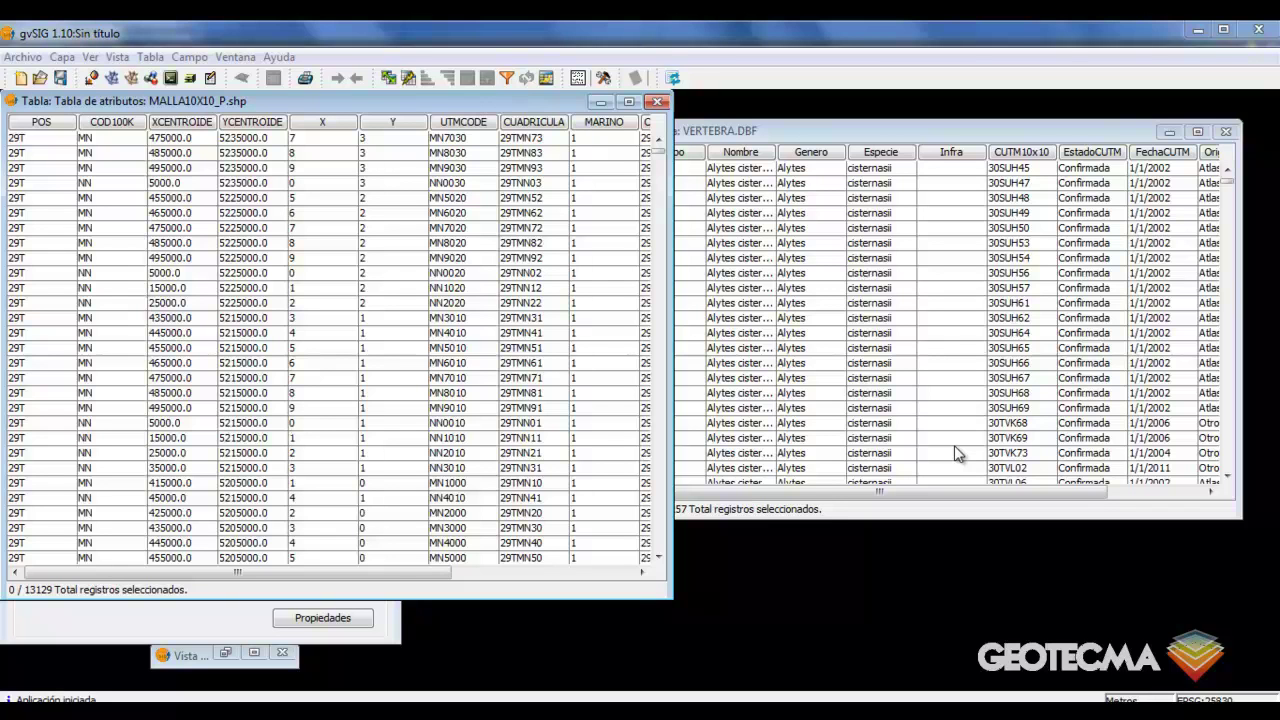
# Select the record of grid square 31TCF97 in the MALLA10X10_P.shp attribute table
pyautogui.moveTo(389, 570); pyautogui.dragTo(617, 582)
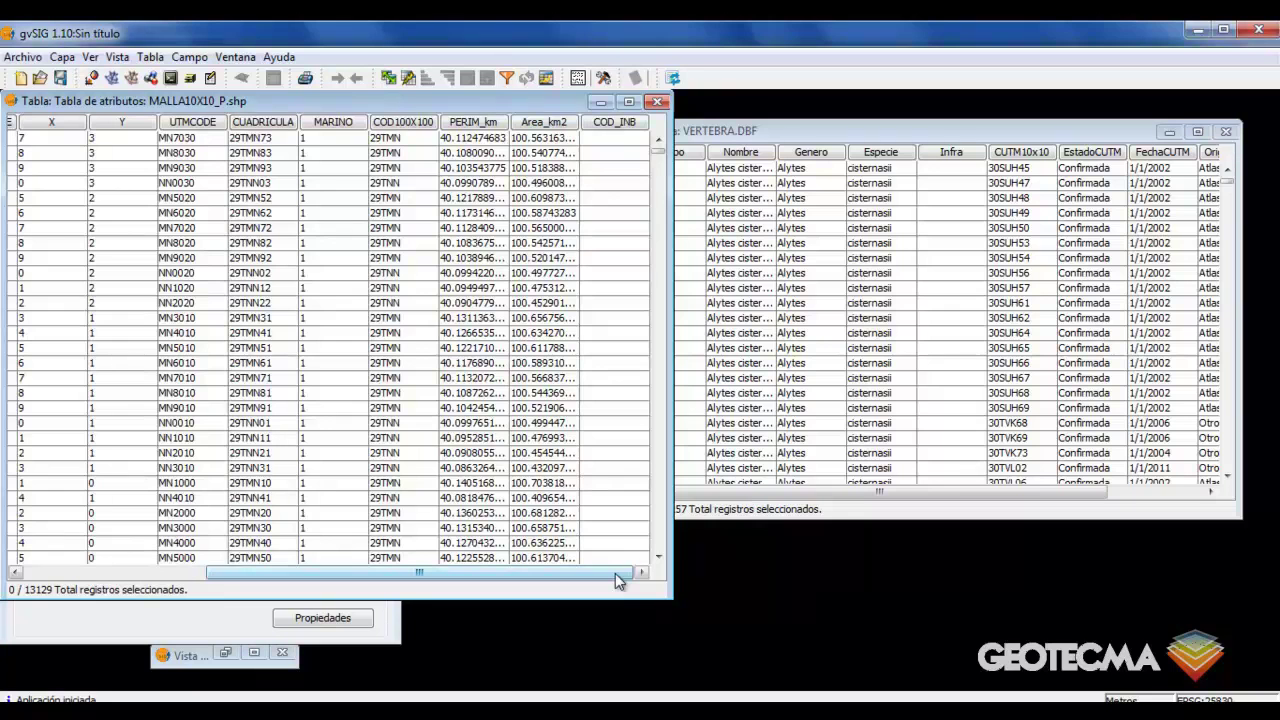
pyautogui.moveTo(615, 573); pyautogui.dragTo(383, 561)
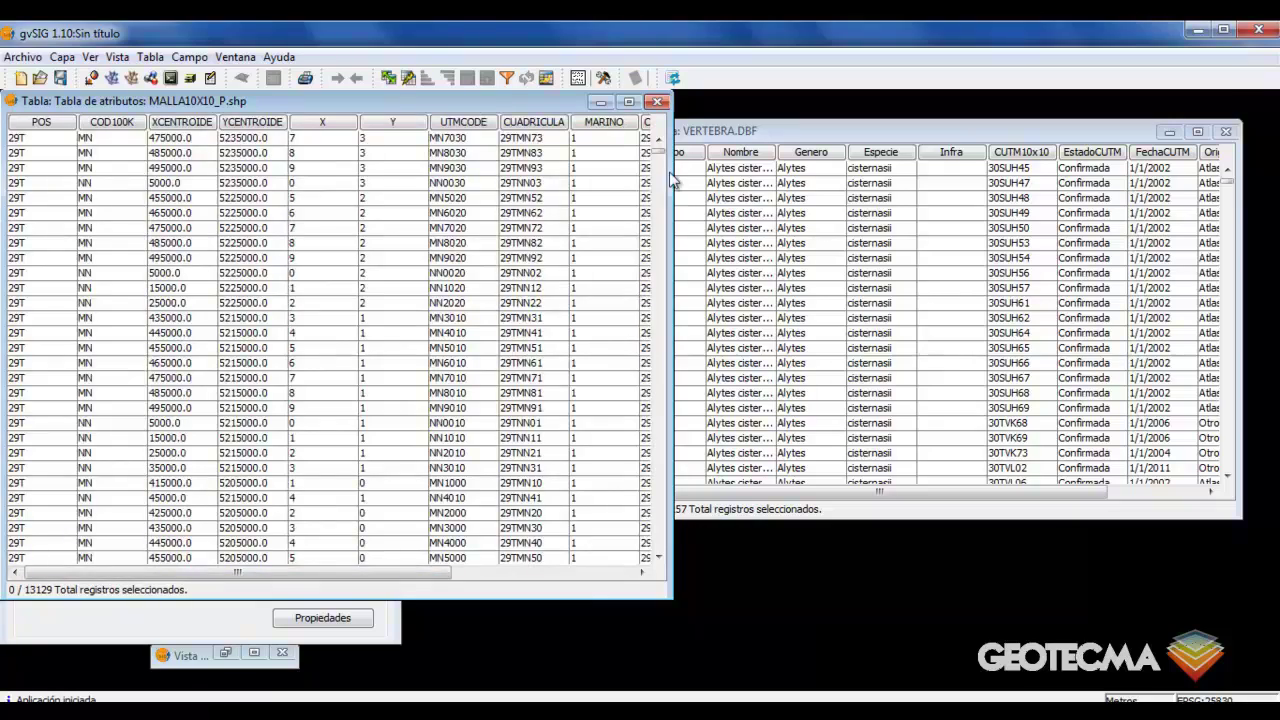
pyautogui.moveTo(652, 148); pyautogui.dragTo(657, 345)
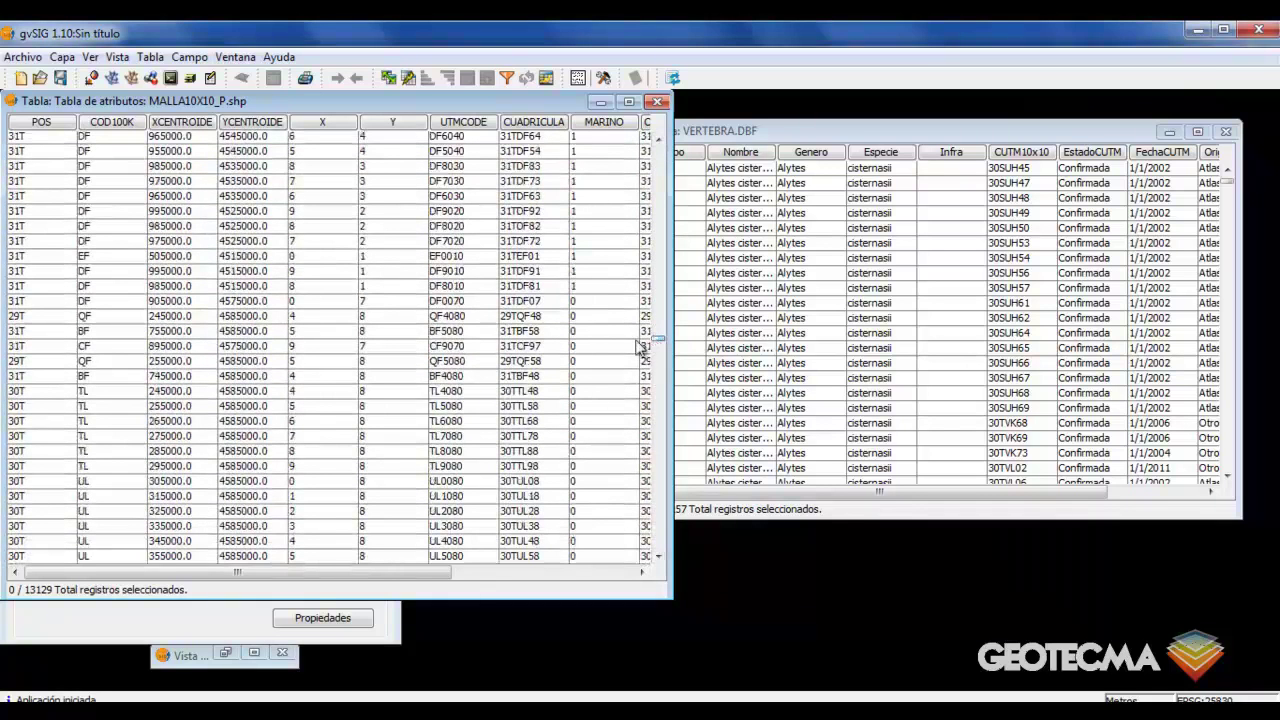
pyautogui.click(600, 348)
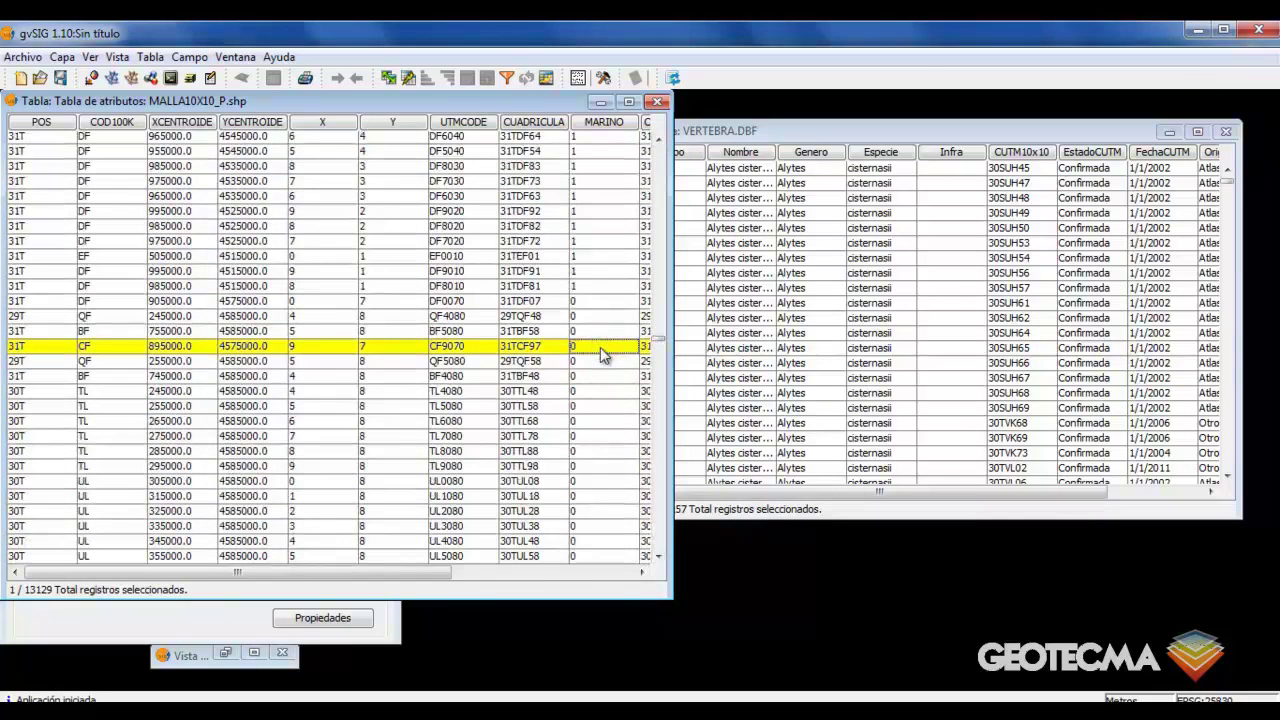
# Move the selected records of the VERTEBRA.DBF table up to the start of the table
pyautogui.click(861, 130)
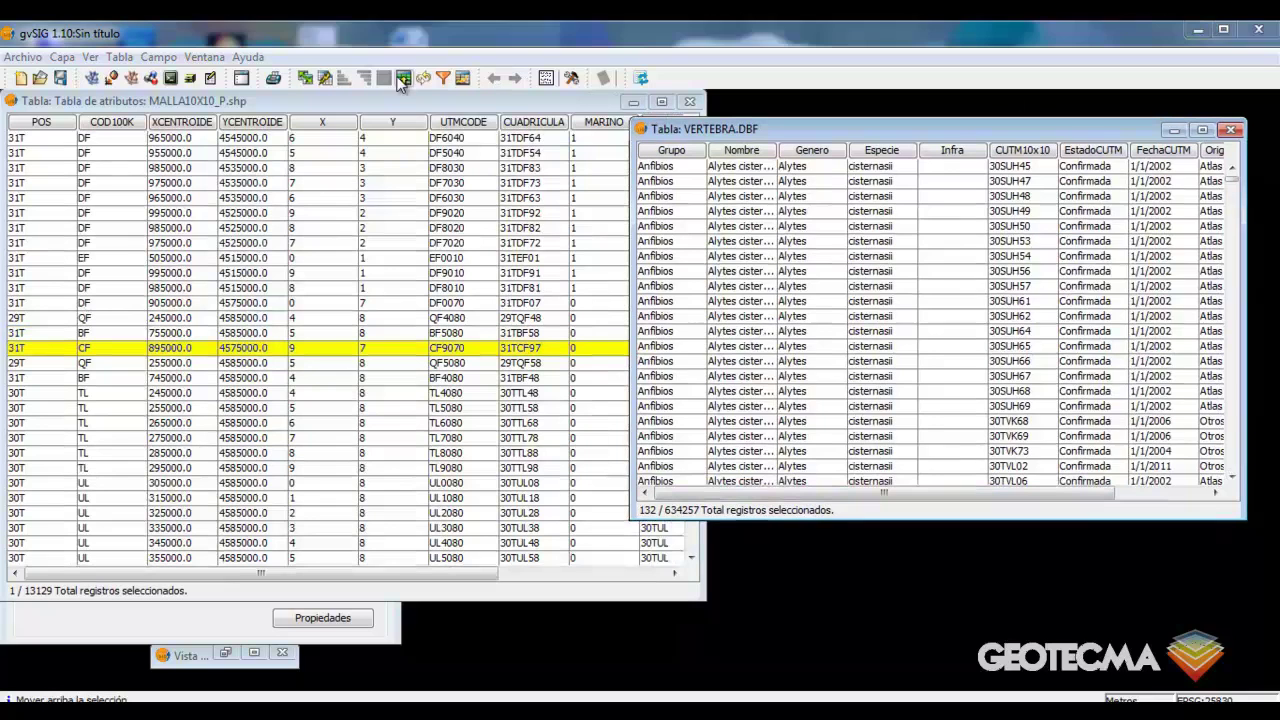
pyautogui.click(882, 134)
pyautogui.click(404, 76)
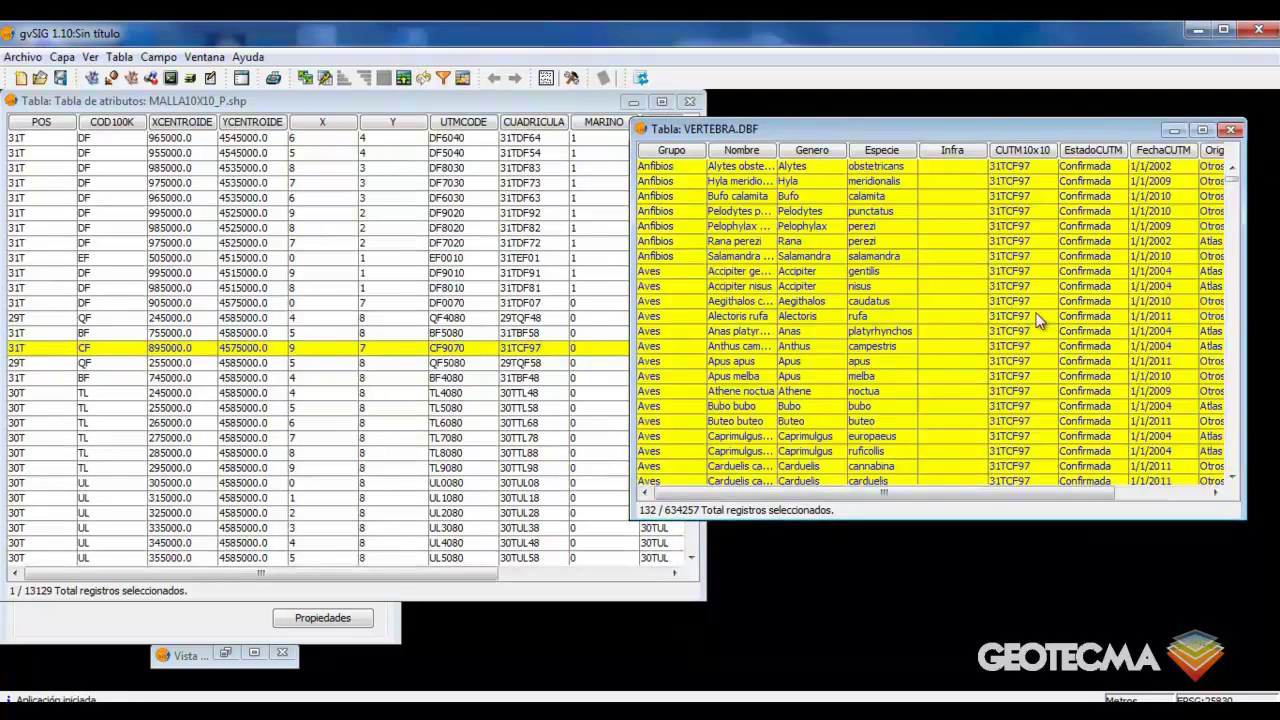